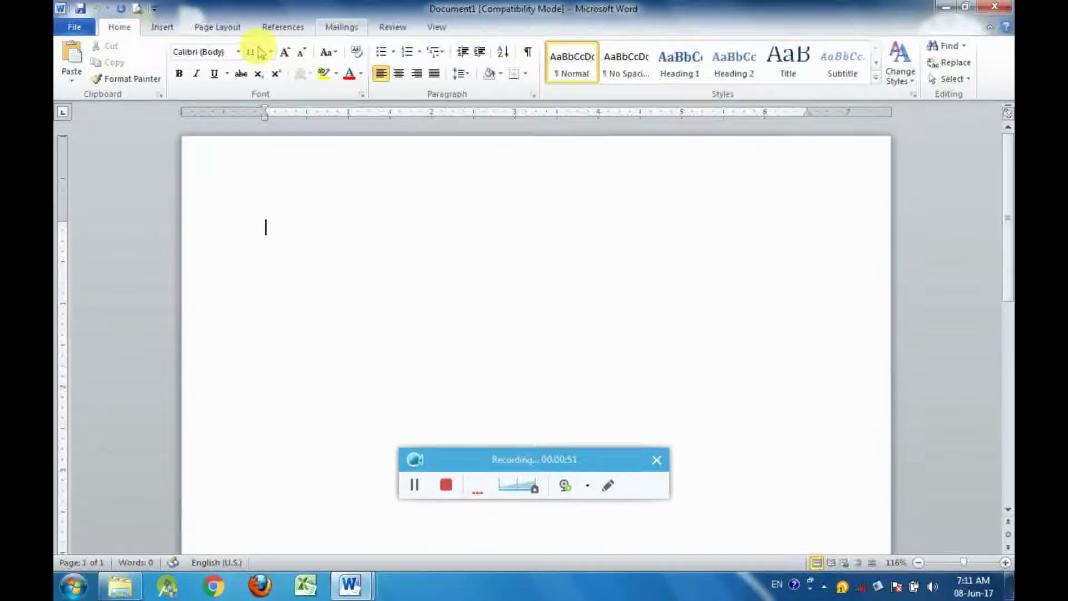
# Insert a 100% Stacked Column chart into the blank Word document from the Insert tab
pyautogui.click(165, 32)
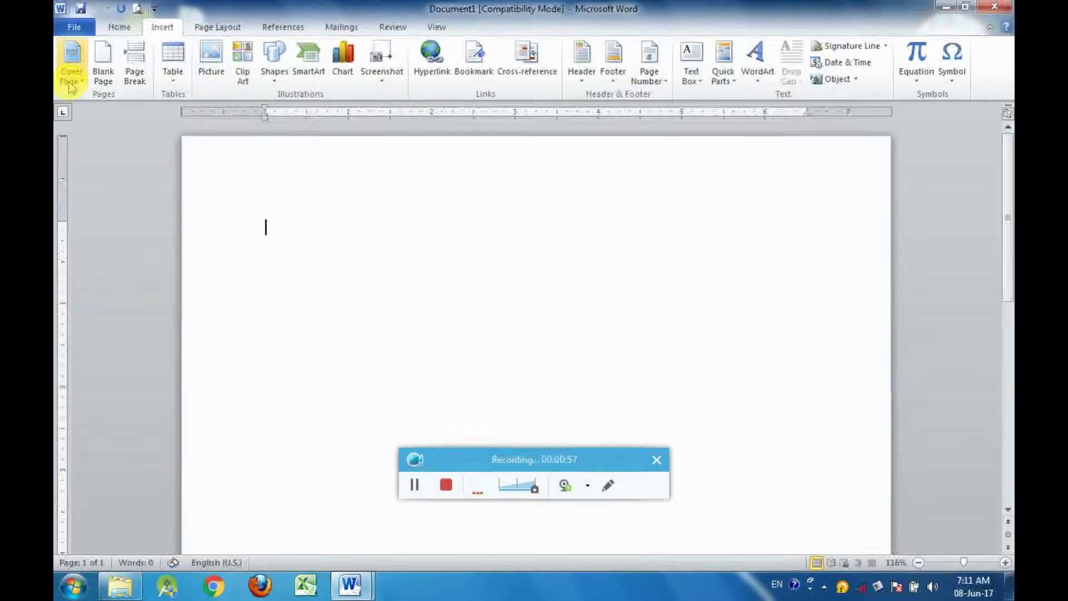
pyautogui.click(340, 75)
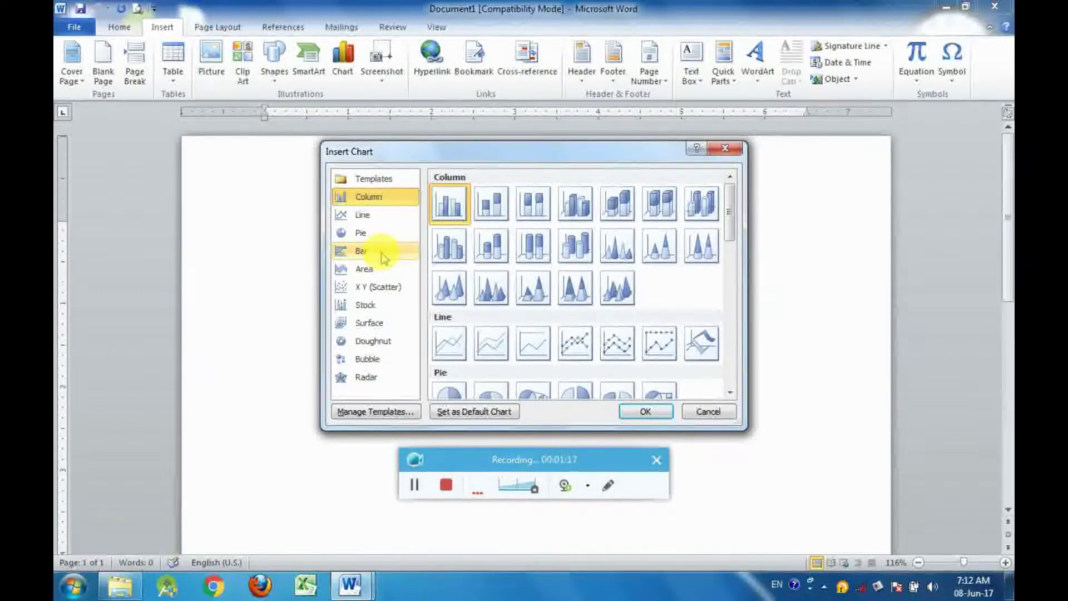
pyautogui.click(532, 203)
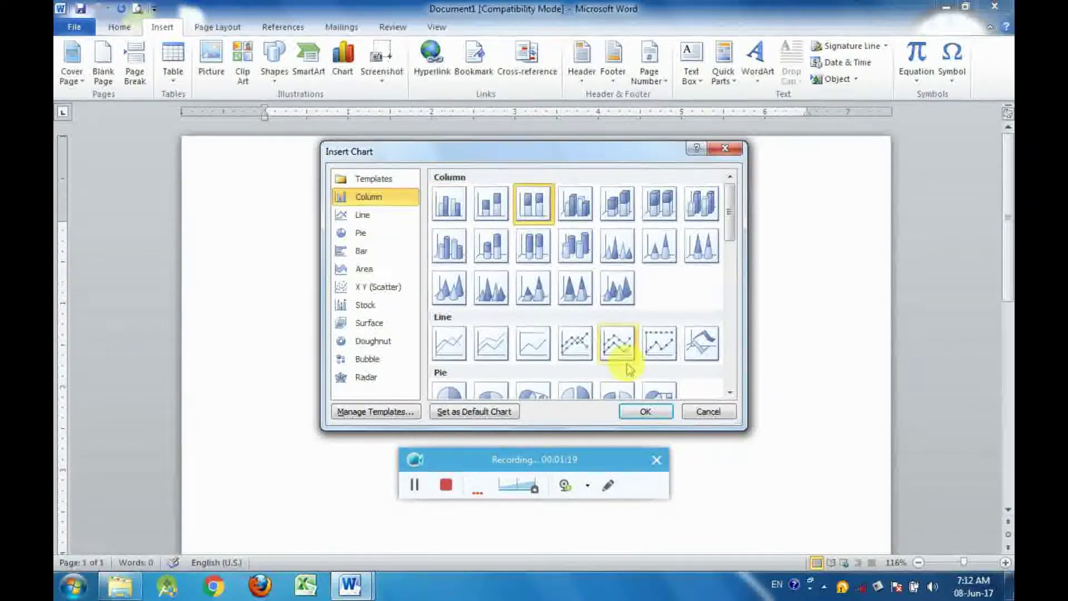
pyautogui.click(646, 411)
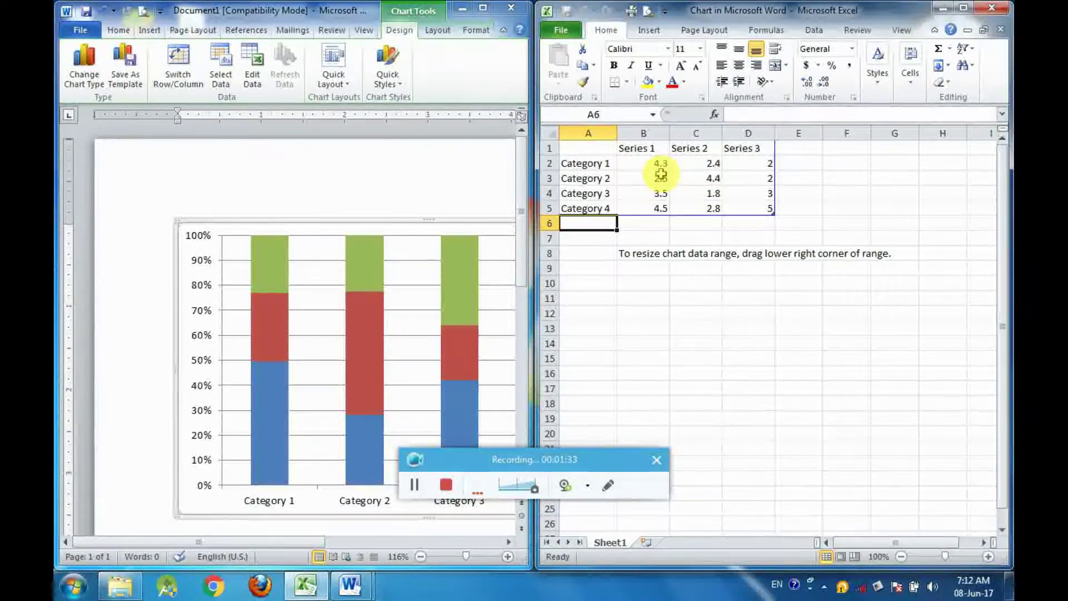
# Rename the first two series headers to 2012 and 2013 in the data sheet
pyautogui.moveTo(627, 148); pyautogui.dragTo(716, 147)
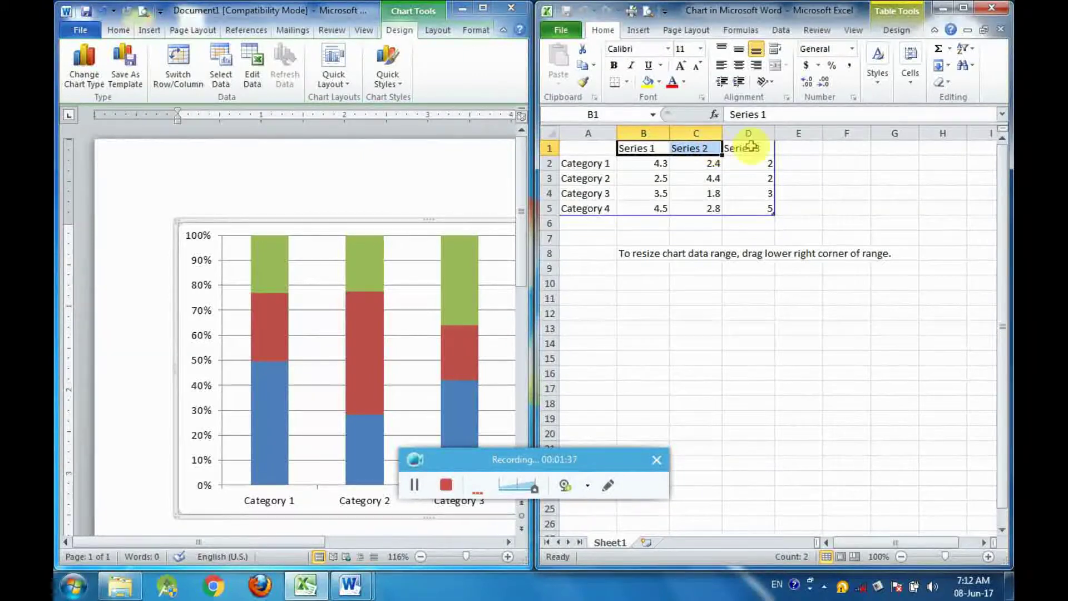
pyautogui.moveTo(716, 147)
pyautogui.mouseDown()
pyautogui.moveTo(640, 149)
pyautogui.moveTo(591, 208)
pyautogui.mouseUp()
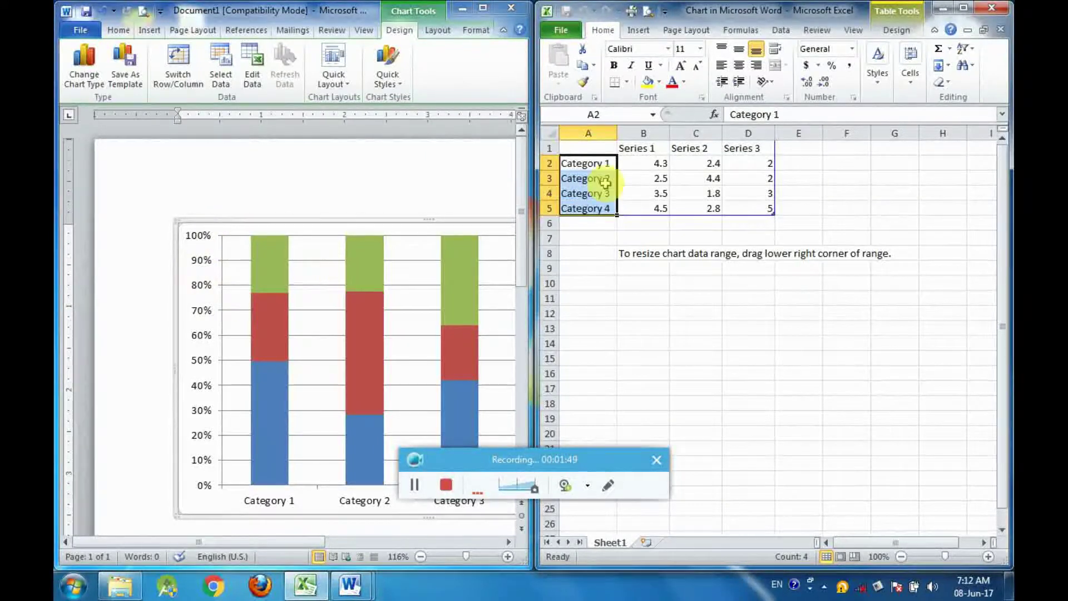
pyautogui.click(648, 148)
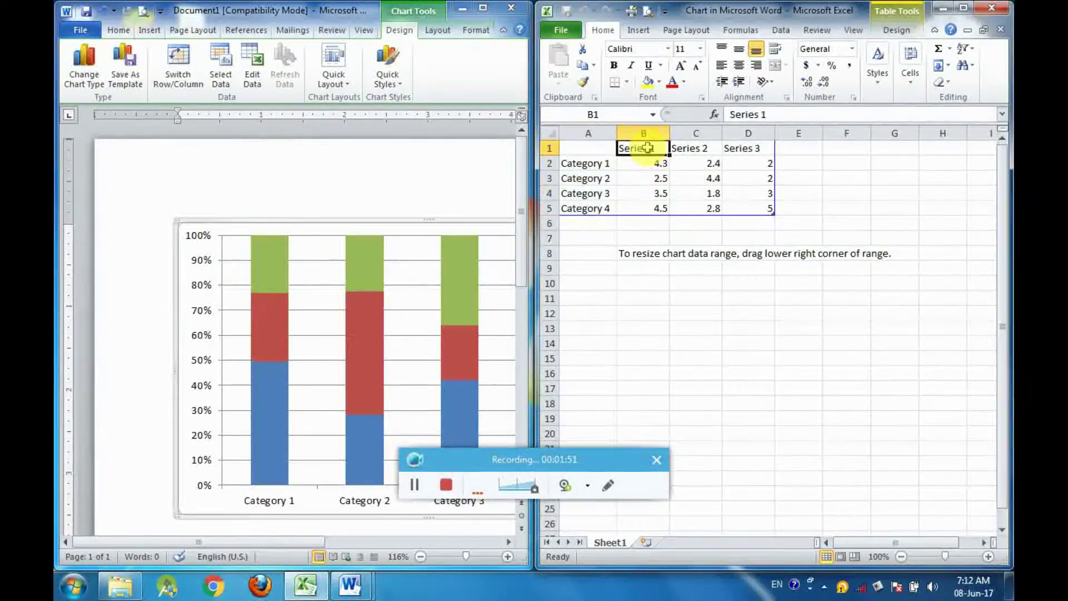
pyautogui.write('2')
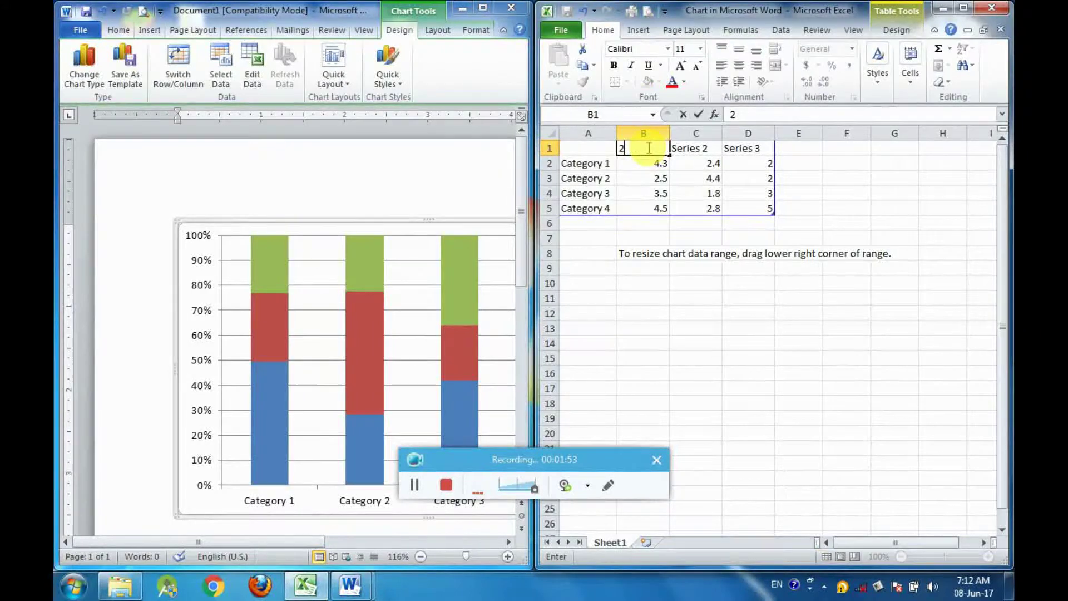
pyautogui.write('012q')
pyautogui.press('BackSpace')
pyautogui.press('Tab')
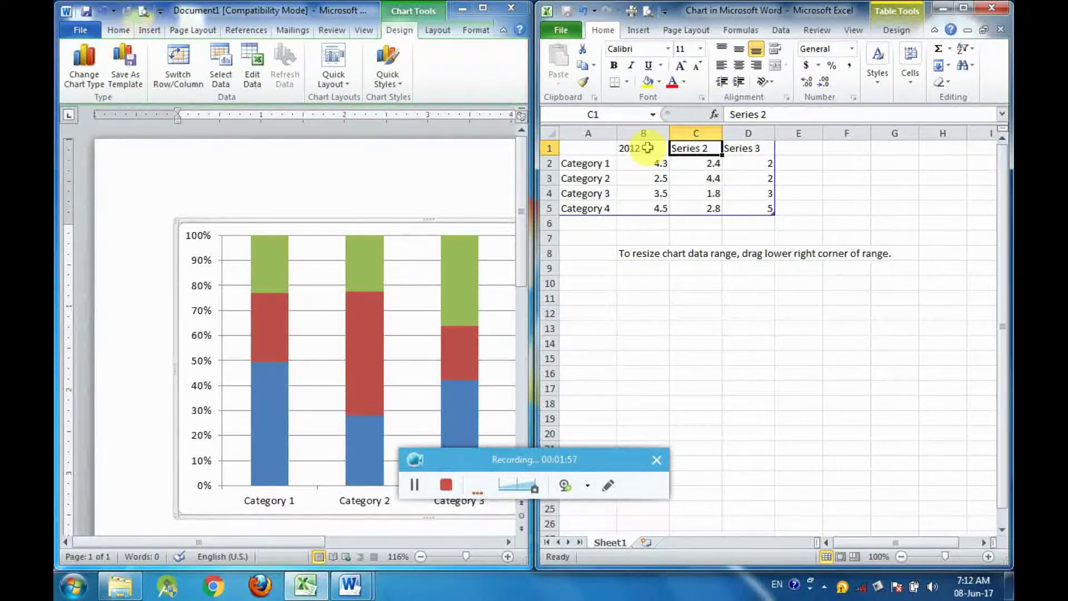
pyautogui.write('201')
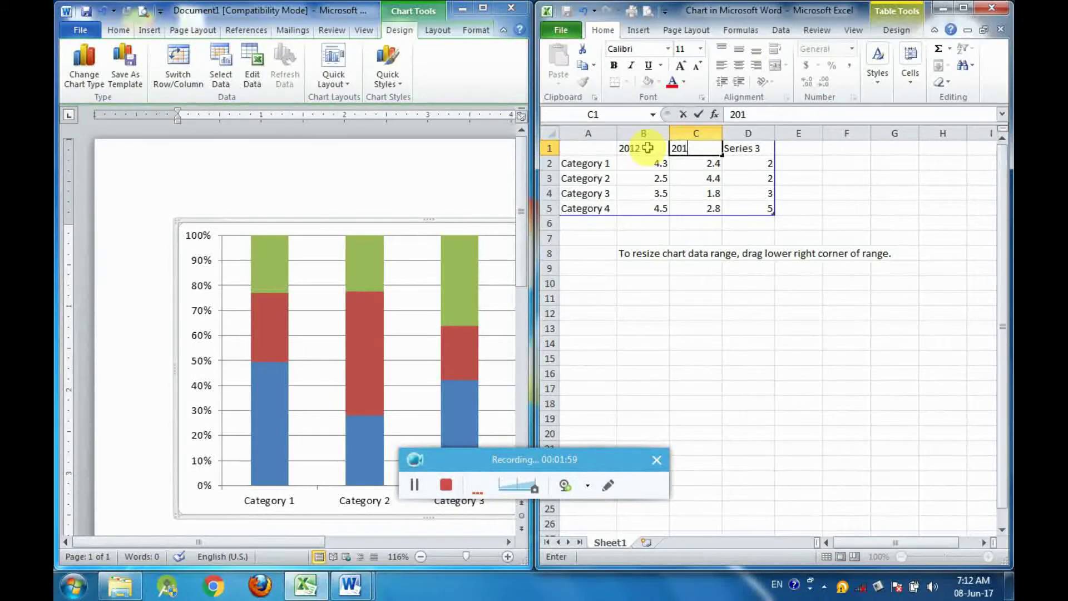
pyautogui.write('3')
pyautogui.press('Tab')
pyautogui.write('2014')
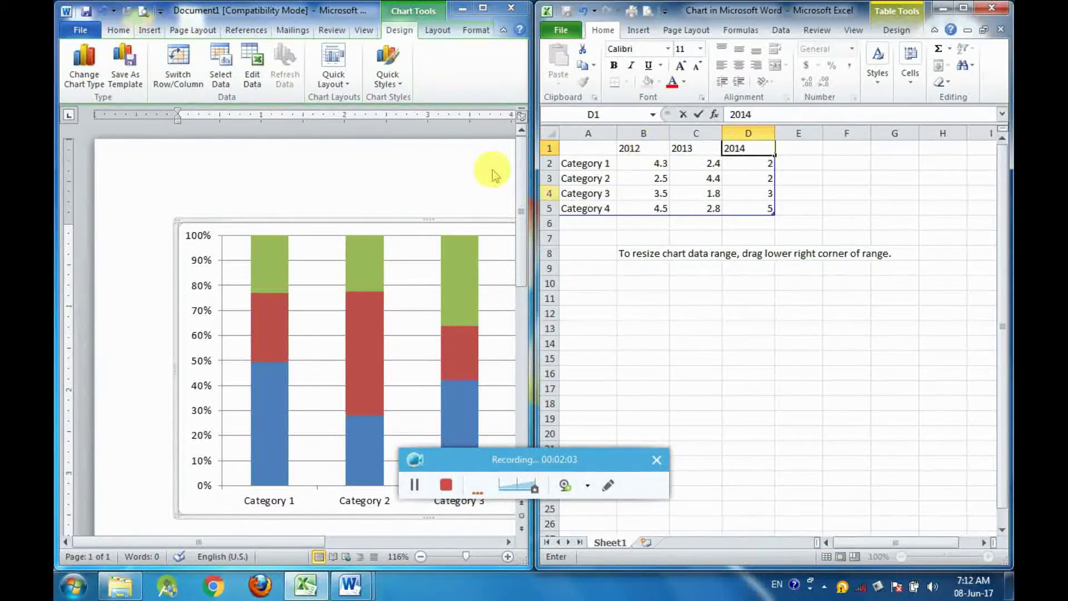
# Check the chart in Word, then enter 2014 as the third series name
pyautogui.click(489, 171)
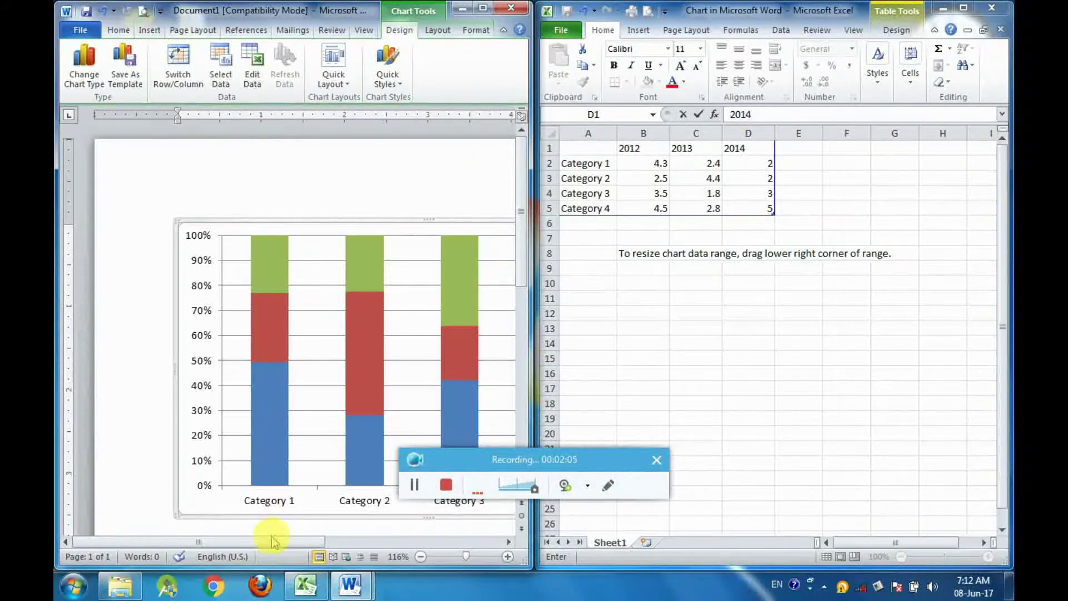
pyautogui.moveTo(269, 542); pyautogui.dragTo(413, 544)
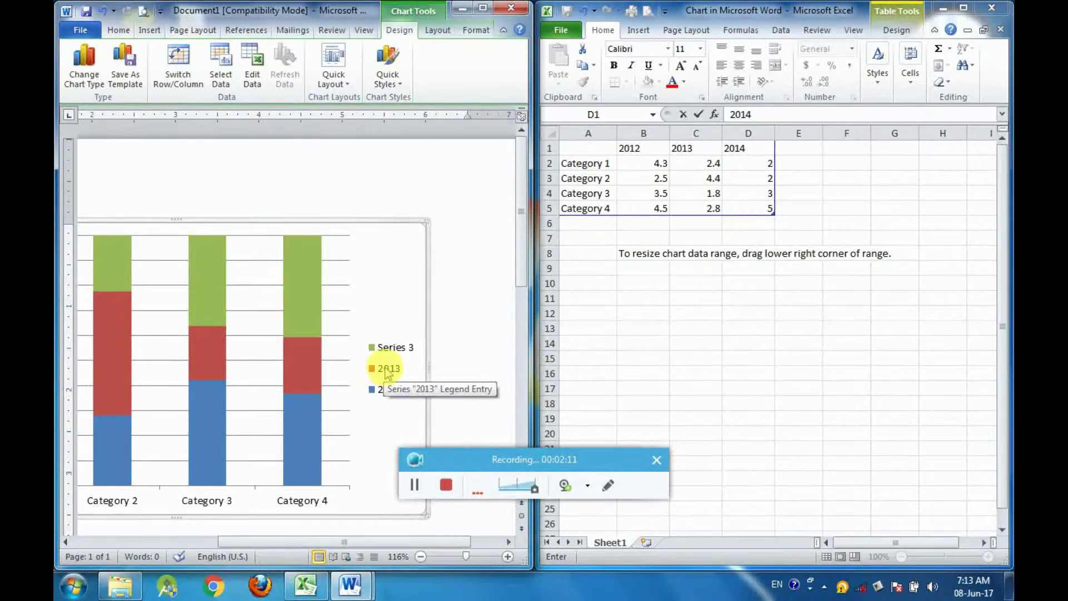
pyautogui.click(696, 233)
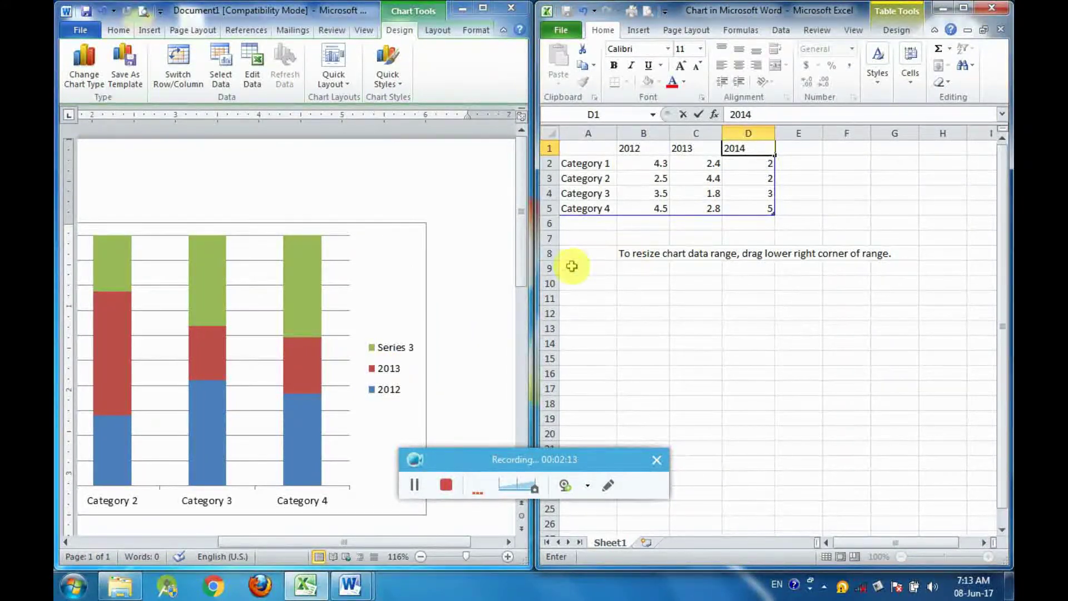
pyautogui.press('Return')
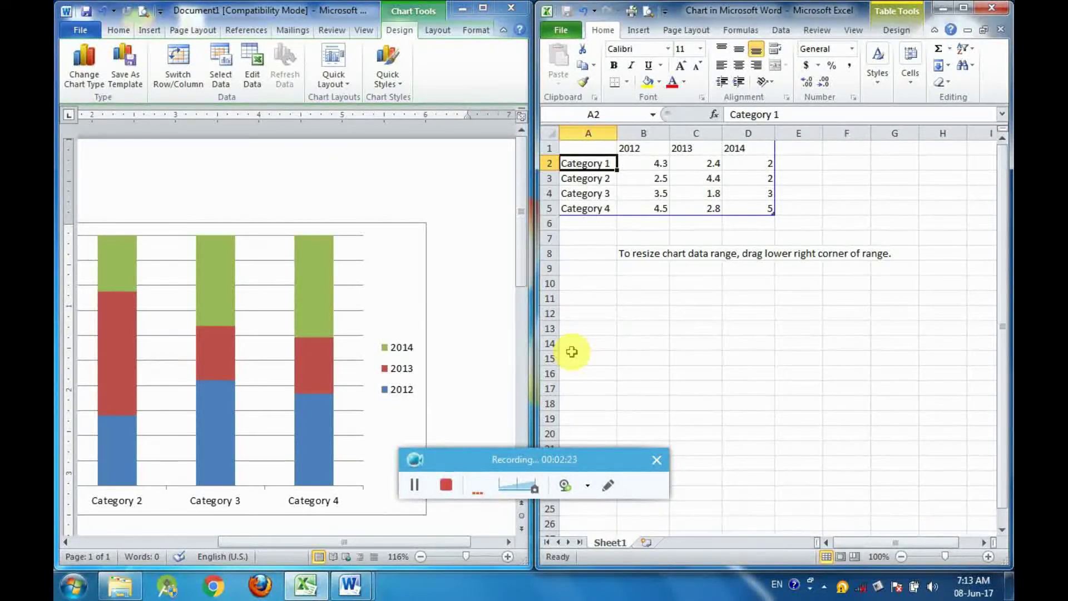
# Rename Category 1 to Paddy in the data sheet
pyautogui.write('Paddy')
pyautogui.press('Return')
pyautogui.press('Right')
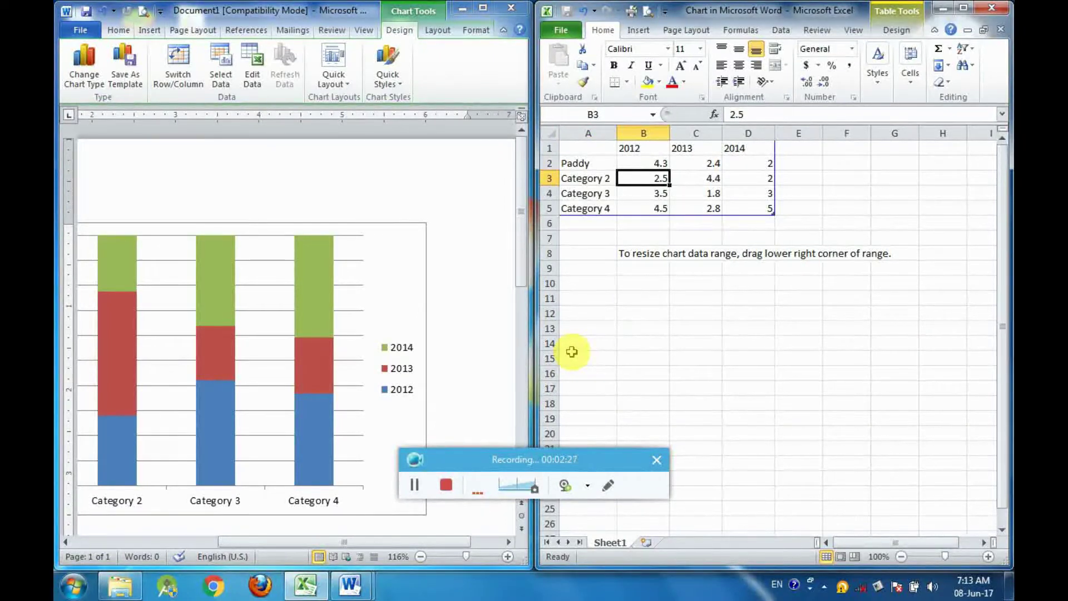
pyautogui.press('Left')
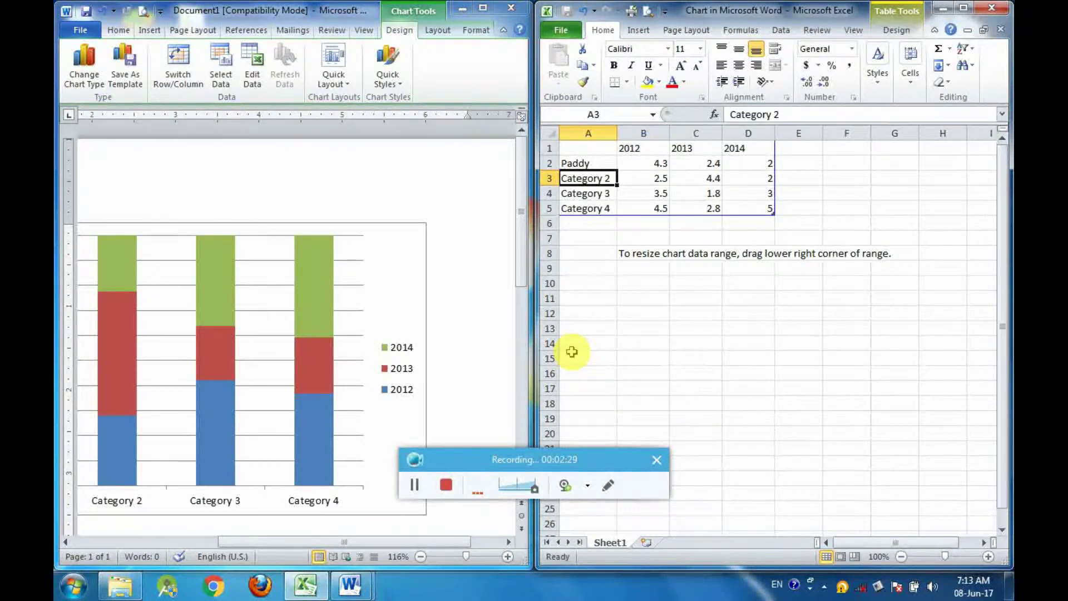
pyautogui.moveTo(342, 541); pyautogui.dragTo(242, 545)
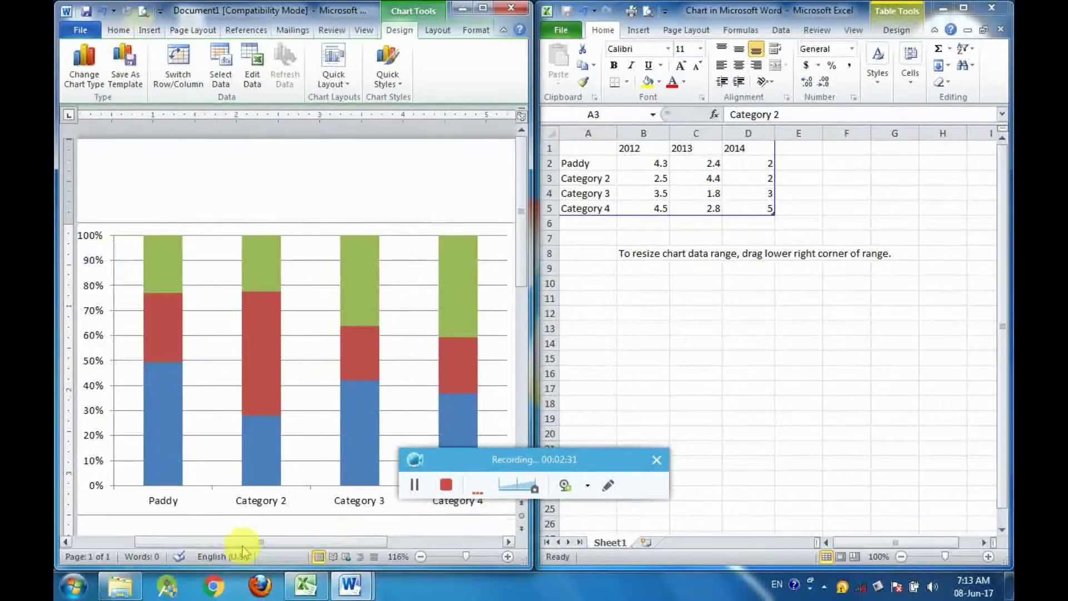
pyautogui.click(582, 174)
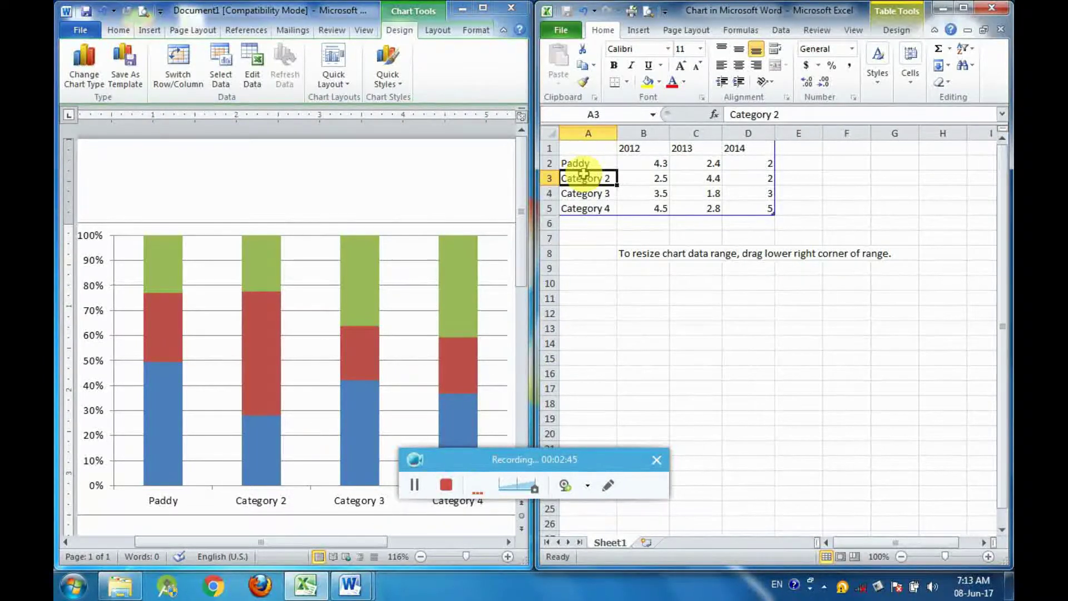
# Rename the remaining categories to fodder, Millet and Pulses
pyautogui.write('fo')
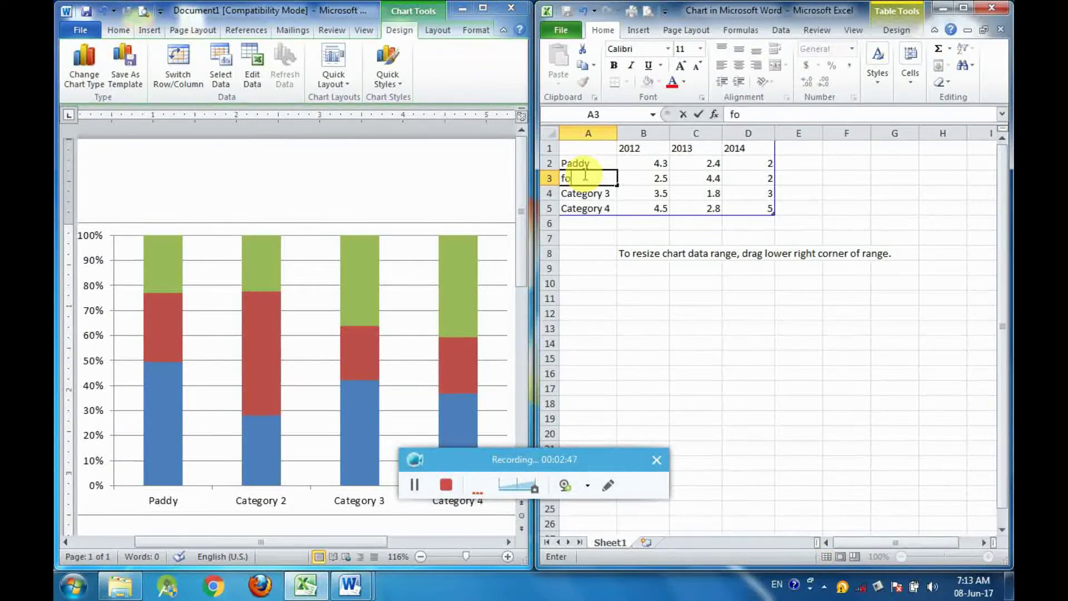
pyautogui.write('dder')
pyautogui.press('Return')
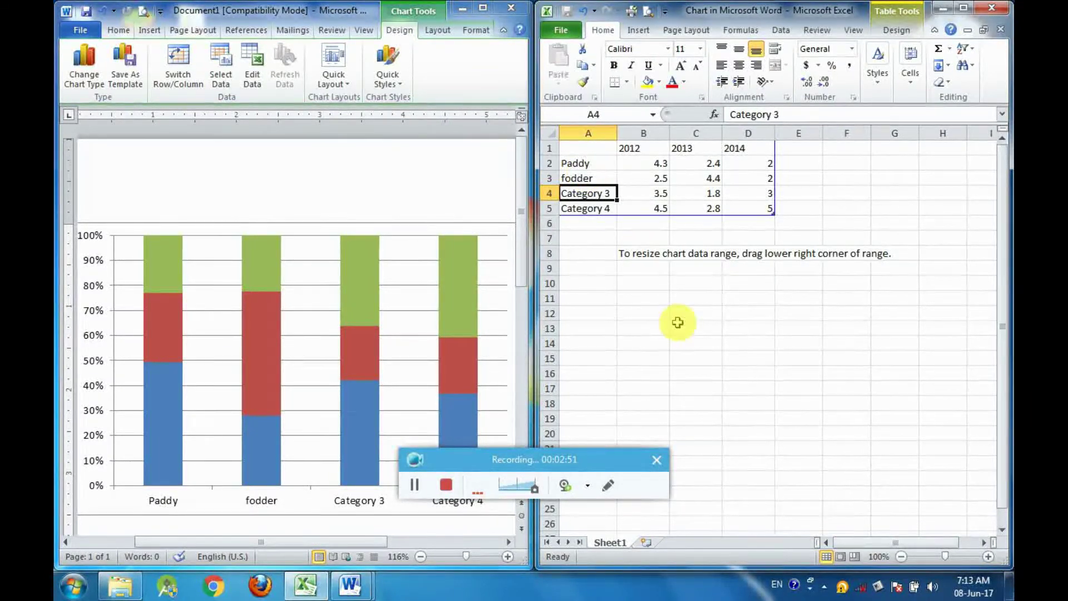
pyautogui.write('Millet')
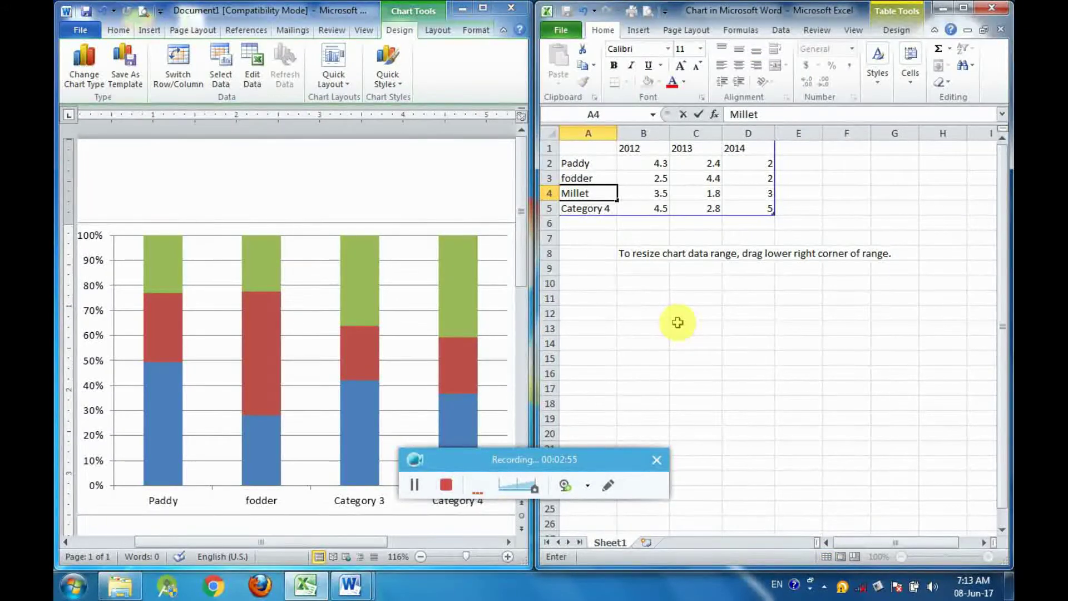
pyautogui.press('Return')
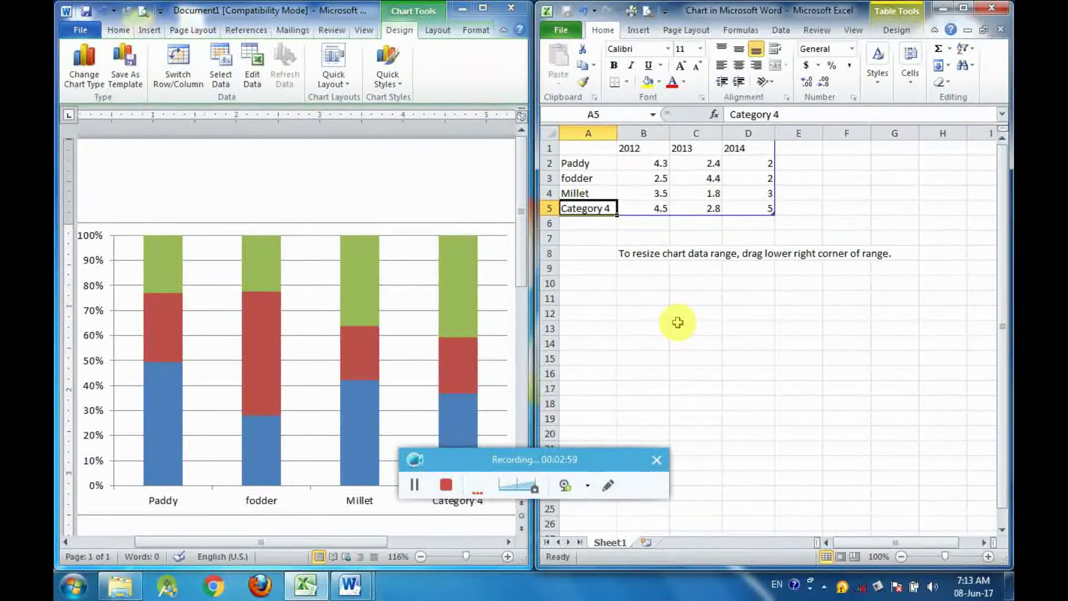
pyautogui.write('Pu')
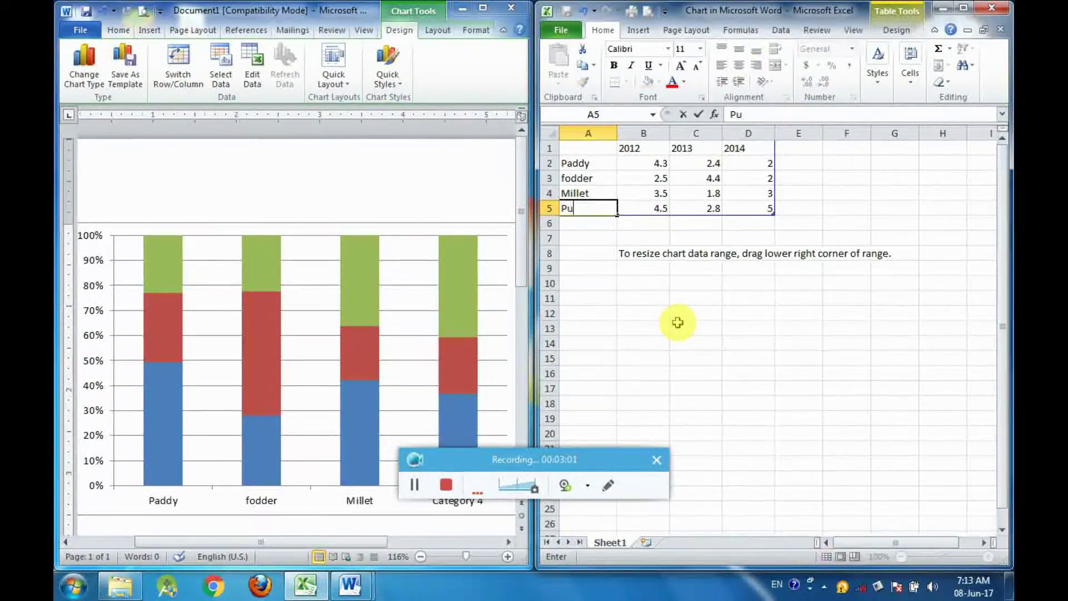
pyautogui.write('lses')
pyautogui.press('Return')
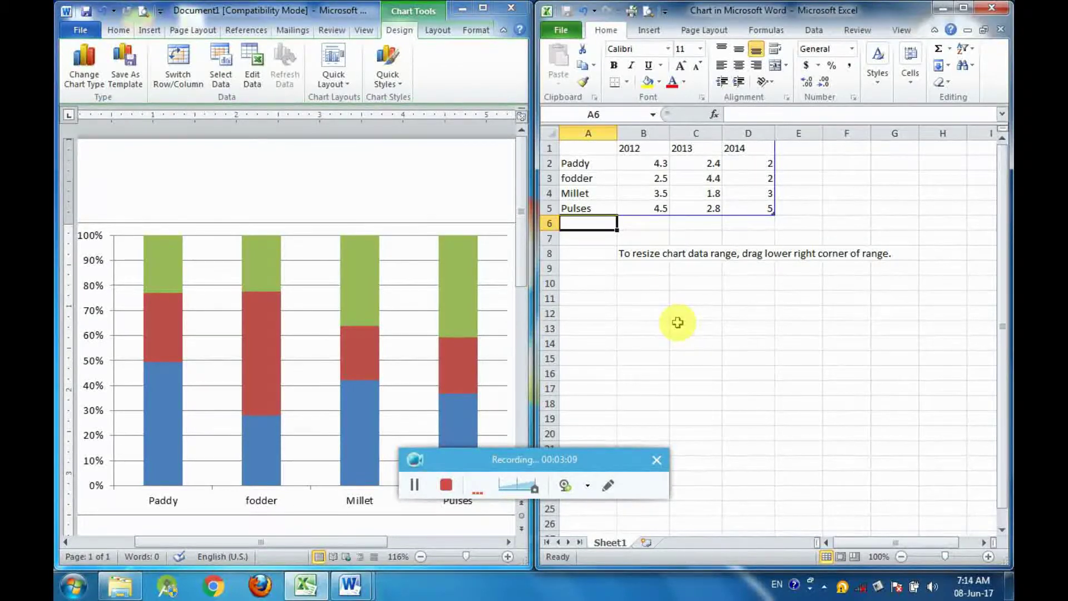
pyautogui.press('Down')
pyautogui.press('Up')
pyautogui.press('Up')
pyautogui.press('Up')
pyautogui.press('Up')
pyautogui.press('Up')
pyautogui.press('Up')
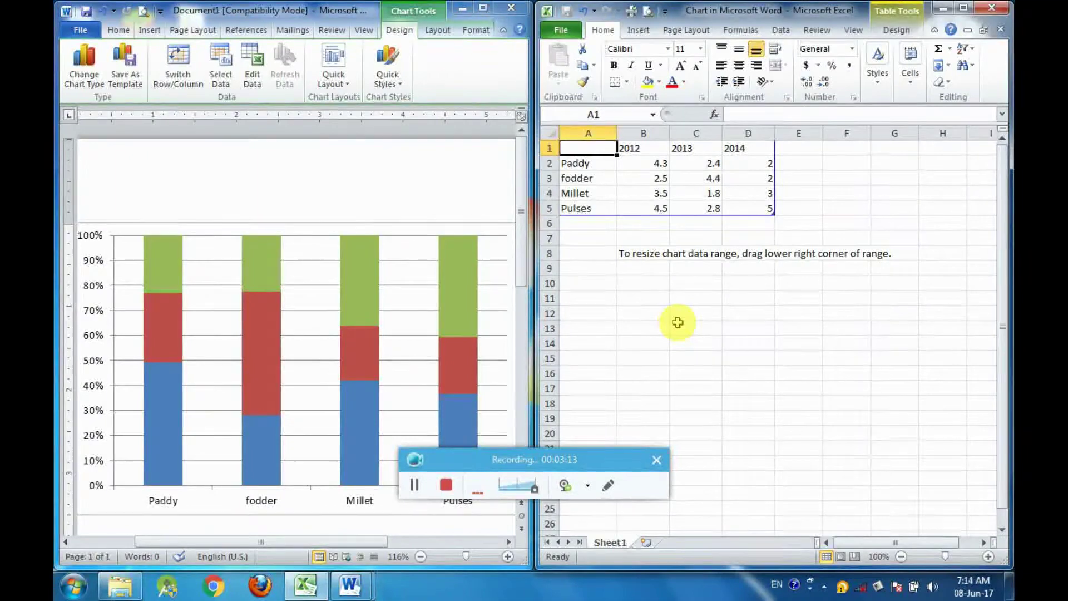
# Enter the 2012 values: Paddy 45, fodder 23, Millet 32, Pulses 57
pyautogui.press('Down')
pyautogui.press('Right')
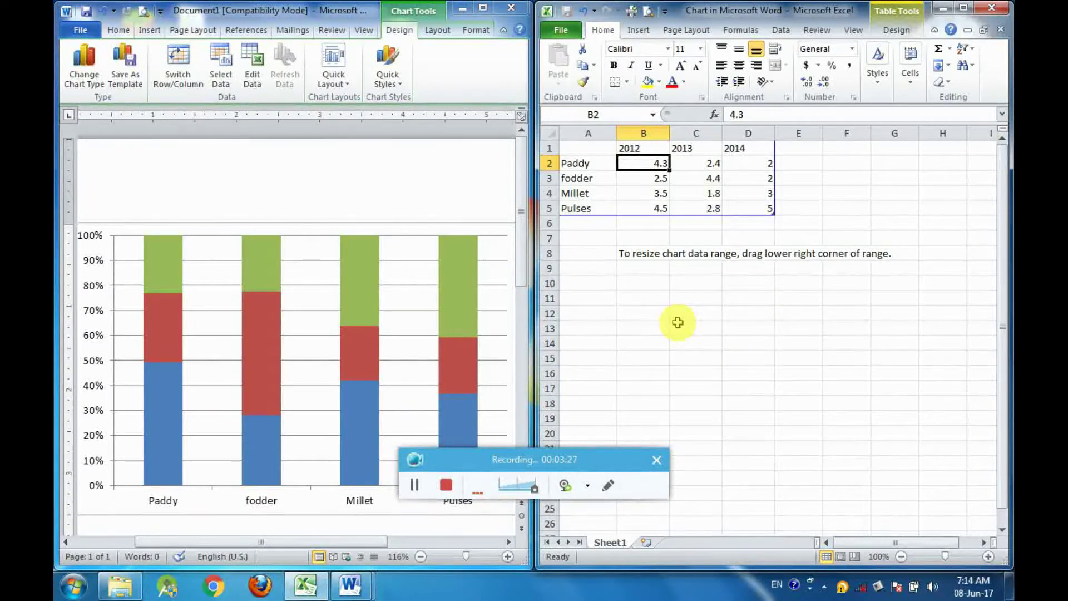
pyautogui.write('45')
pyautogui.press('Return')
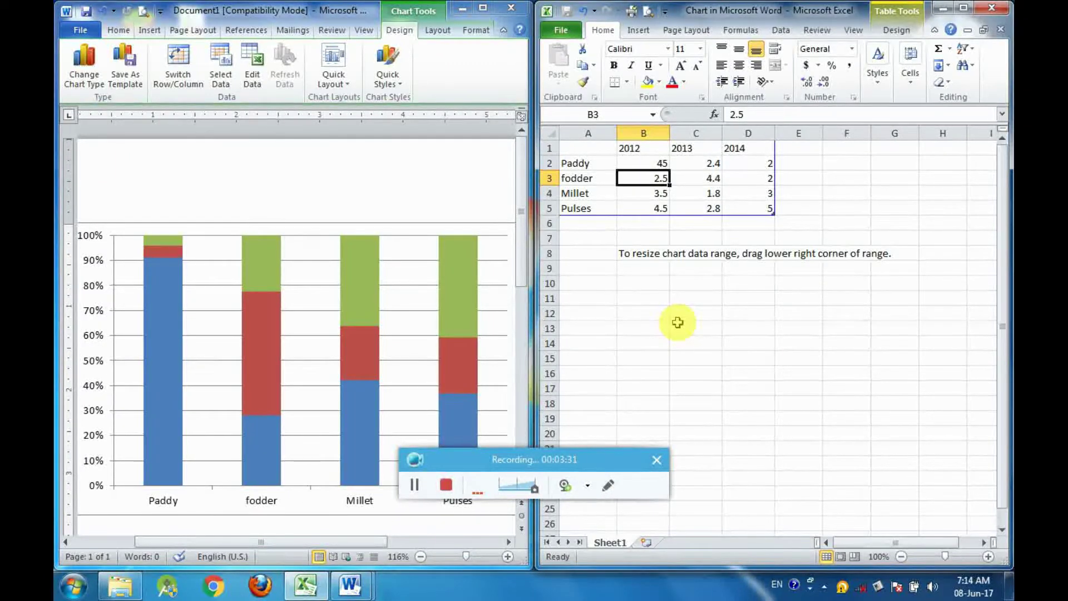
pyautogui.write('4')
pyautogui.press('BackSpace')
pyautogui.press('BackSpace')
pyautogui.write('23')
pyautogui.press('Return')
pyautogui.write('32')
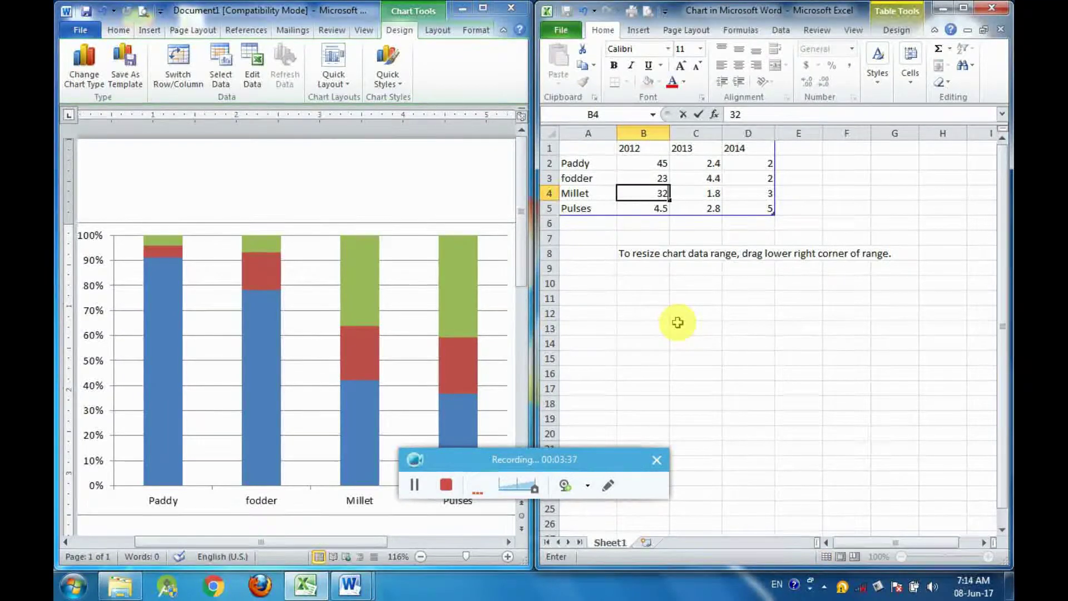
pyautogui.press('Return')
pyautogui.write('5')
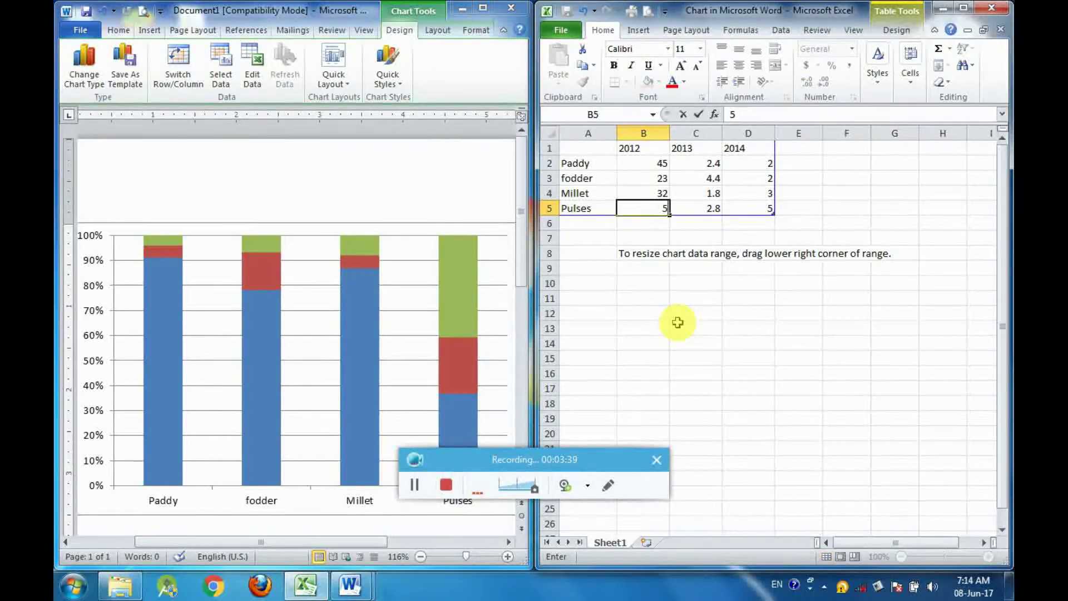
pyautogui.press('Return')
# Enter the 2013 values 56, 78, 24 and 58 in C2:C5
pyautogui.press('Up')
pyautogui.press('Right')
pyautogui.press('Up')
pyautogui.press('Up')
pyautogui.press('Up')
pyautogui.write('56')
pyautogui.press('Return')
pyautogui.write('78')
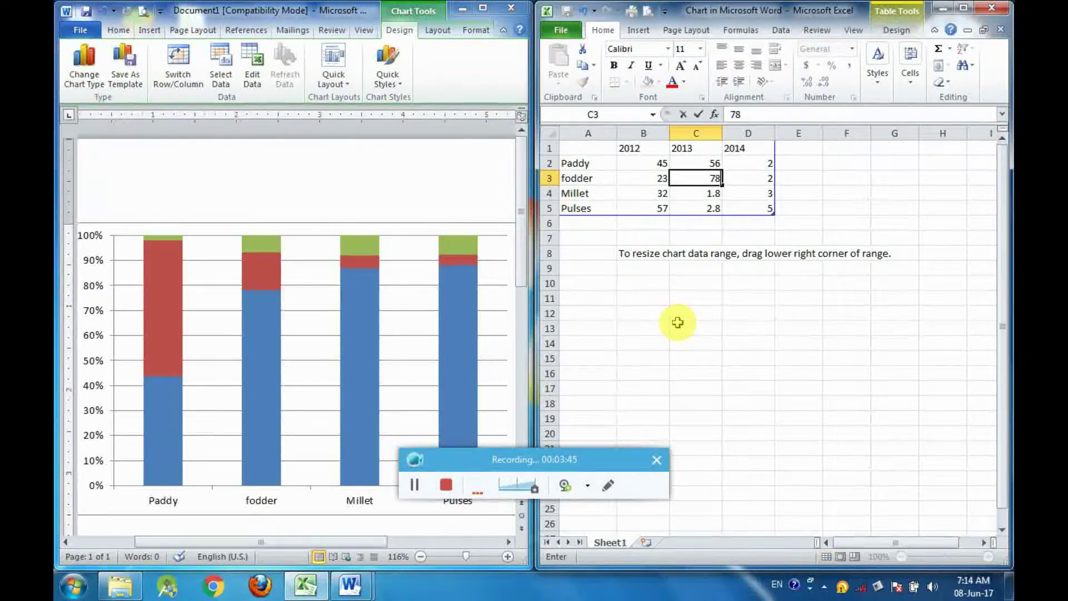
pyautogui.press('Return')
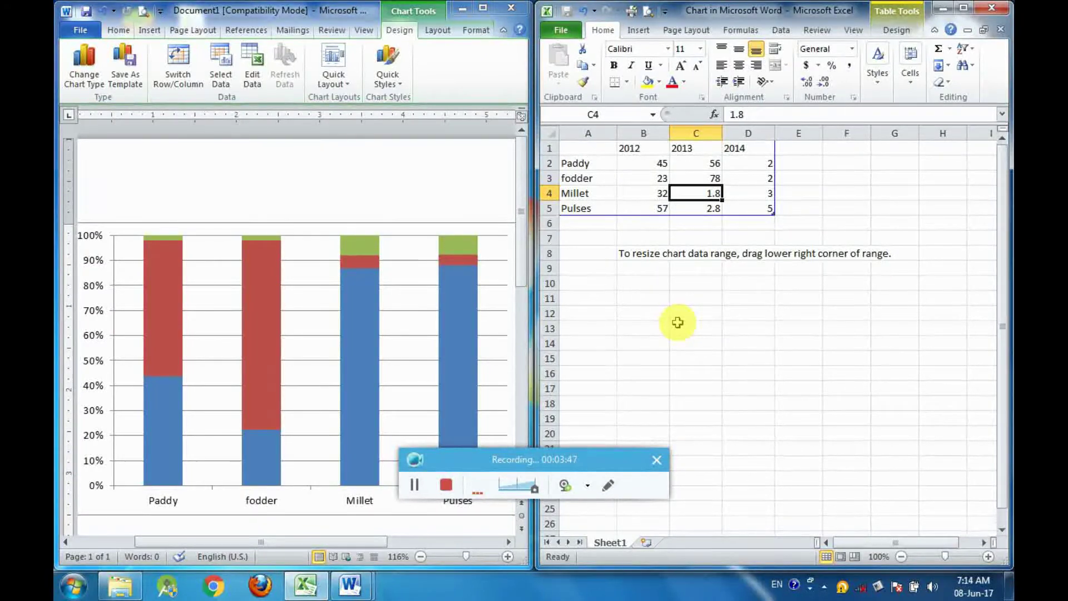
pyautogui.write('24')
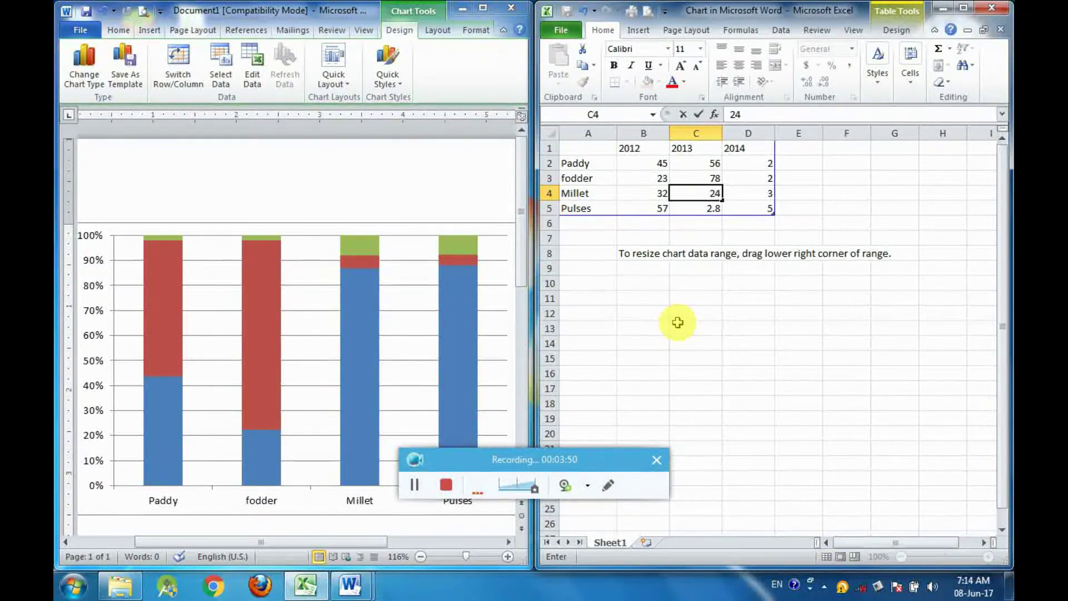
pyautogui.press('Return')
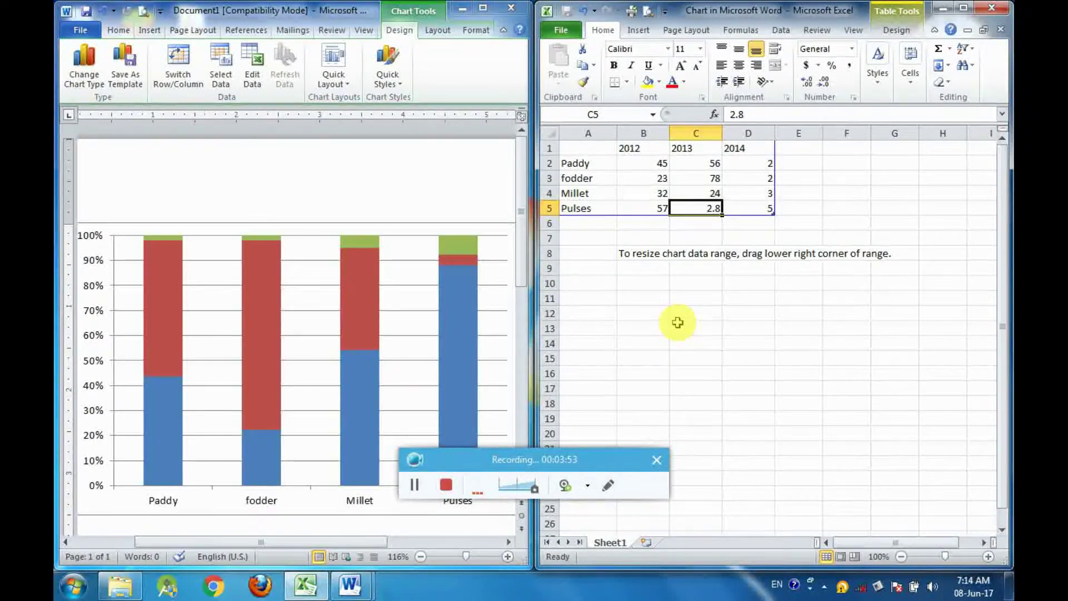
pyautogui.write('58')
pyautogui.press('Tab')
# Enter the 2014 values 78, 45, 25 and 90 in D2:D5
pyautogui.press('Up')
pyautogui.press('Up')
pyautogui.press('Up')
pyautogui.write('78')
pyautogui.press('Return')
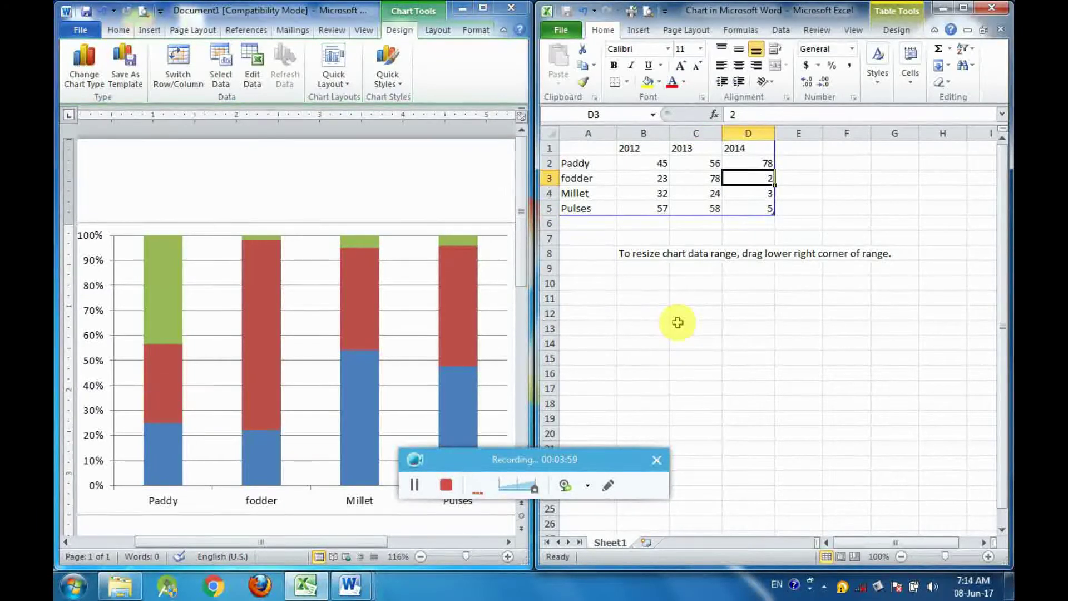
pyautogui.write('45')
pyautogui.press('Return')
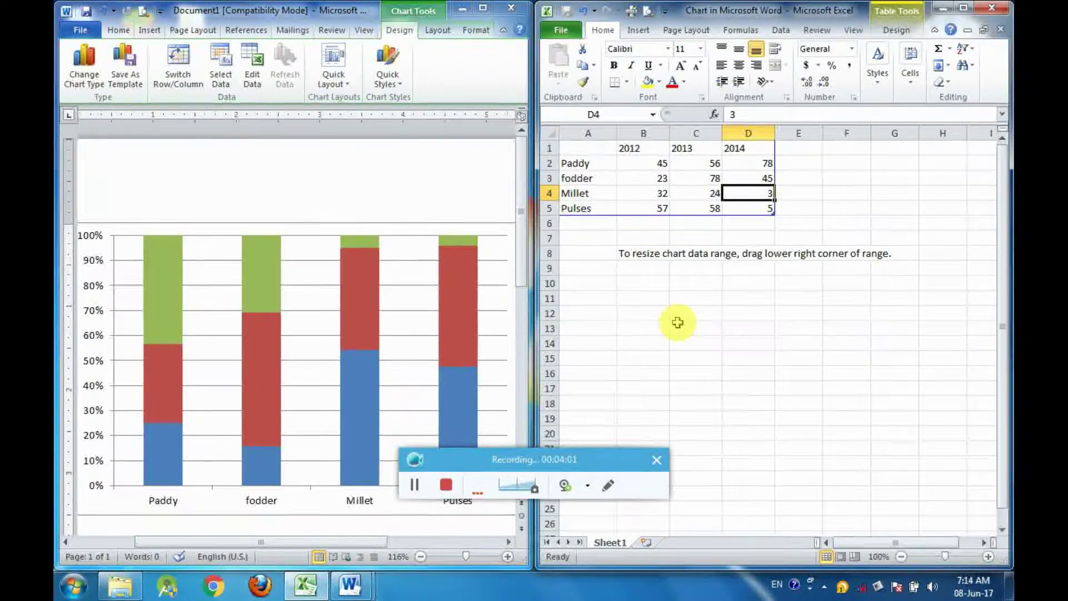
pyautogui.write('90')
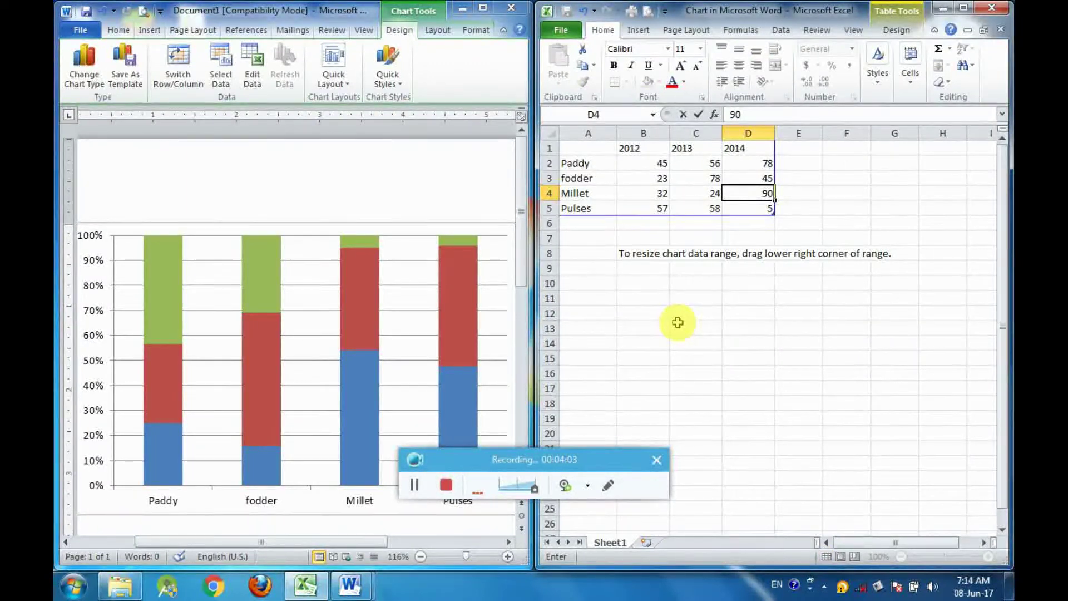
pyautogui.write('25')
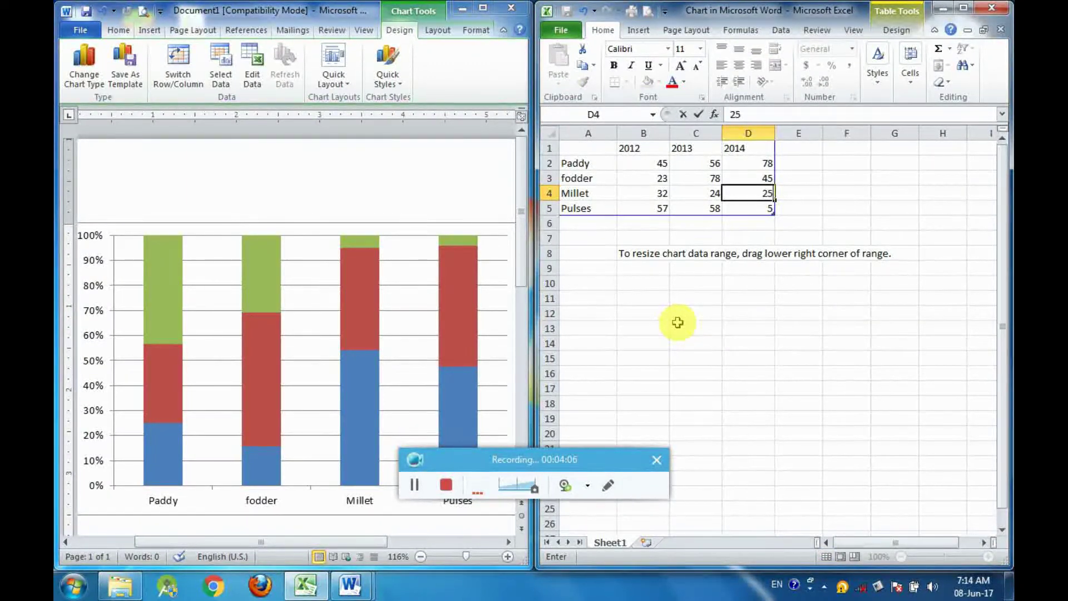
pyautogui.press('Return')
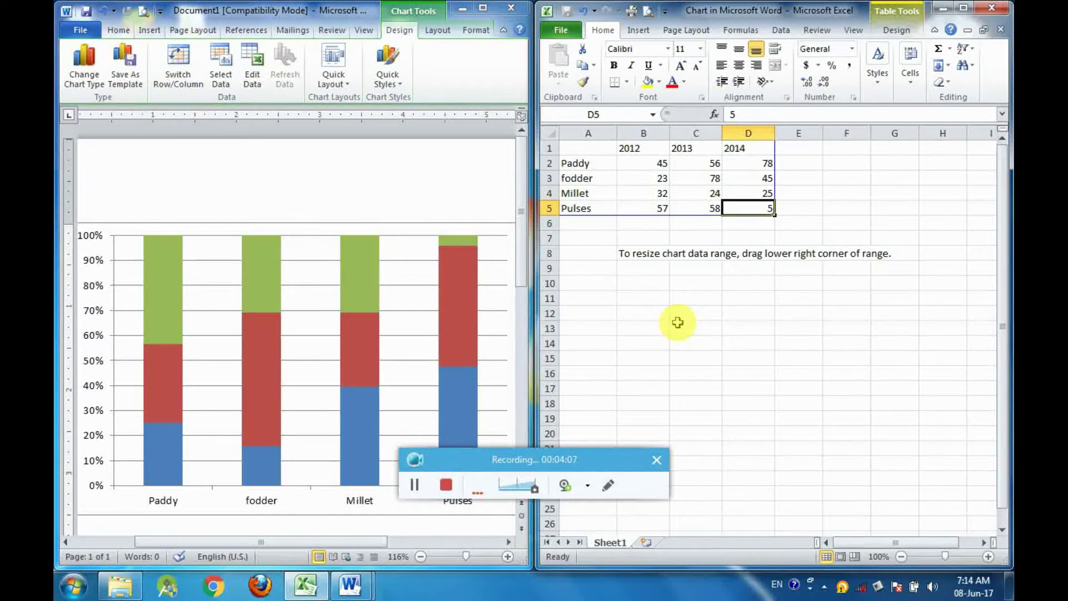
pyautogui.write('90')
pyautogui.press('Return')
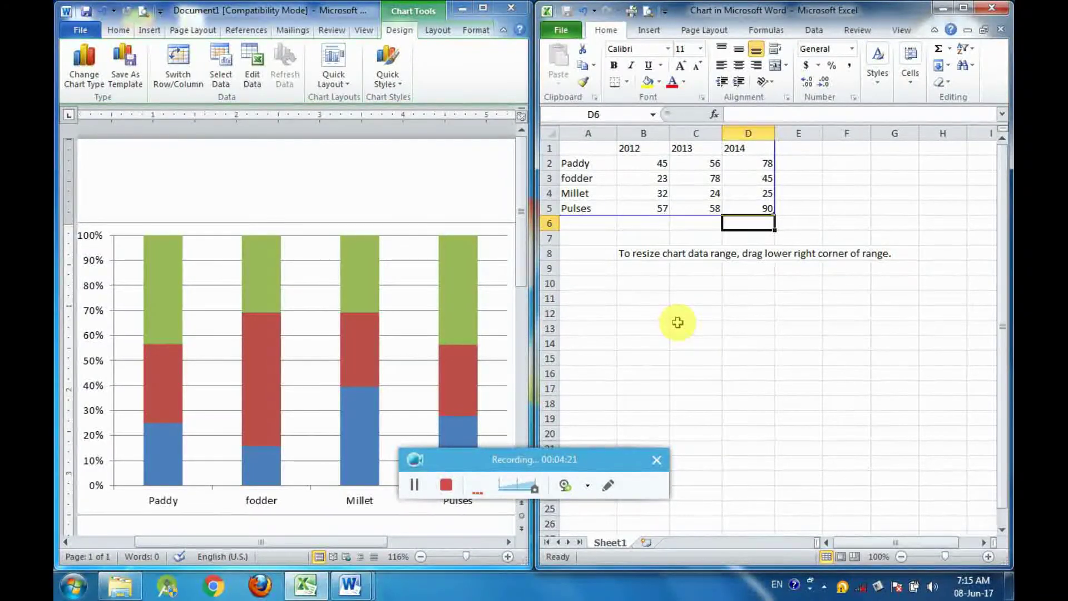
pyautogui.moveTo(529, 463); pyautogui.dragTo(526, 581)
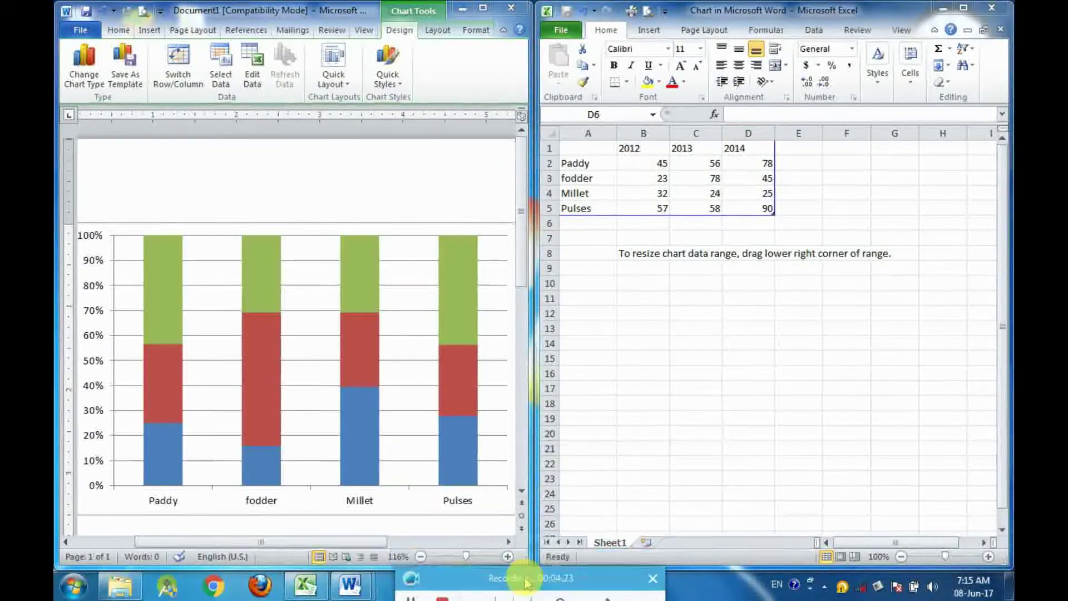
# Maximize Word and apply the purple dark-background chart style after trying grayscale and green
pyautogui.click(227, 280)
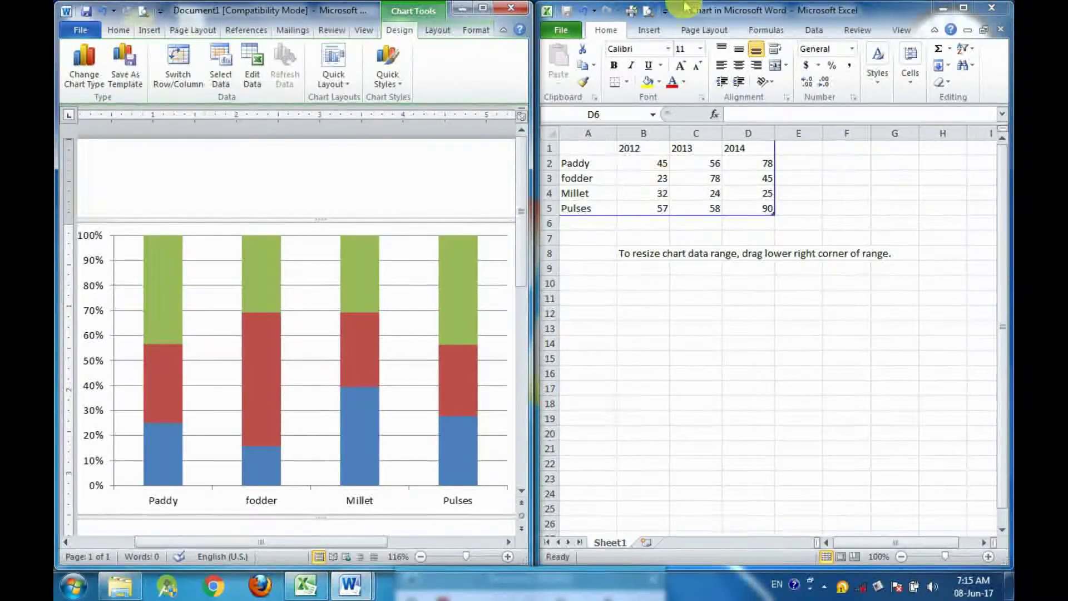
pyautogui.click(483, 9)
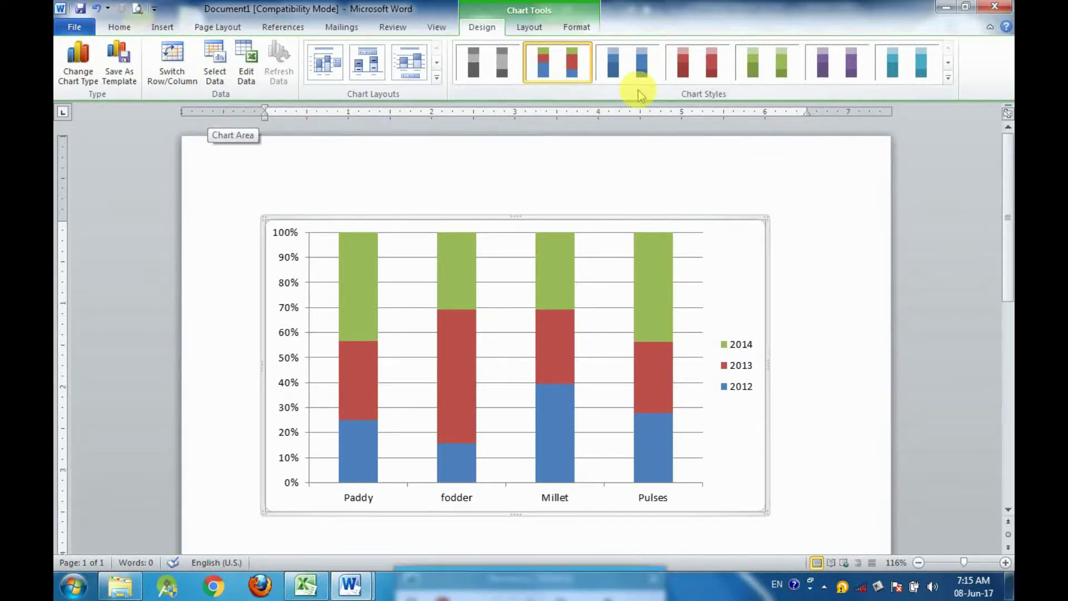
pyautogui.click(948, 82)
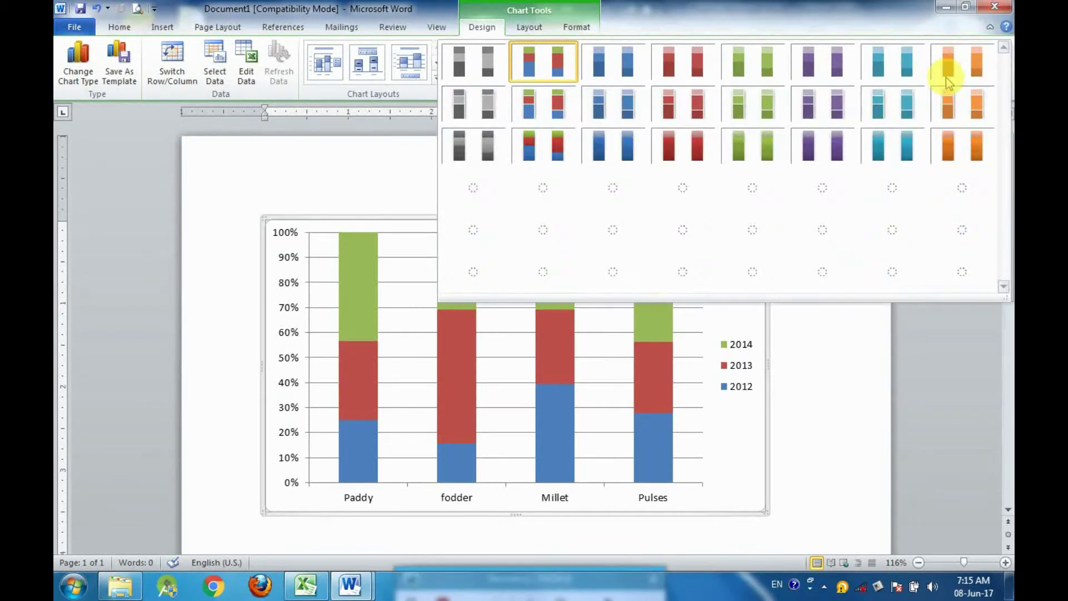
pyautogui.click(475, 270)
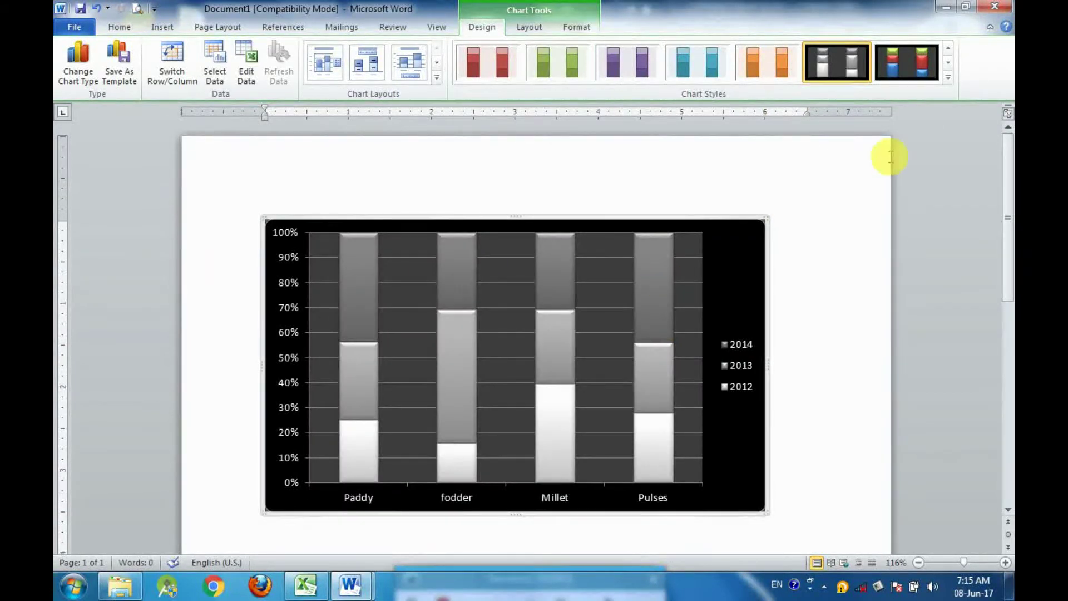
pyautogui.click(948, 78)
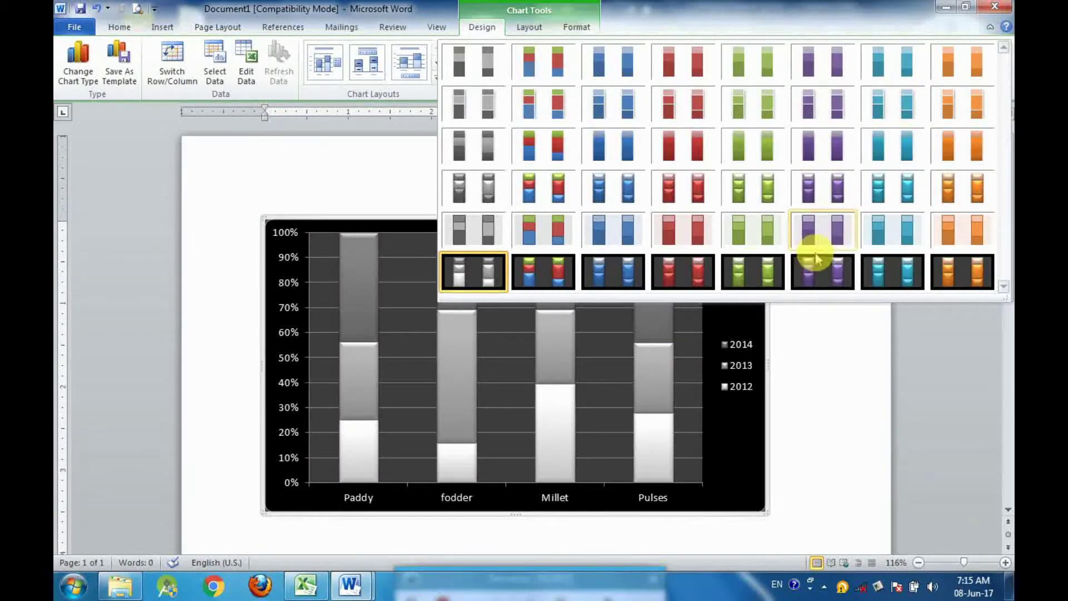
pyautogui.click(748, 270)
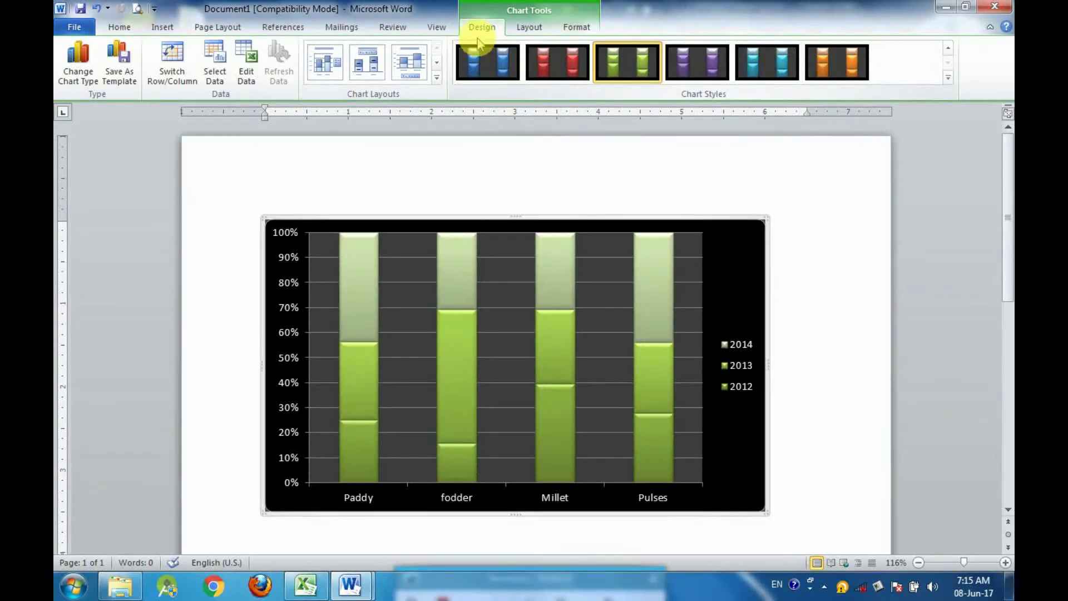
pyautogui.click(948, 77)
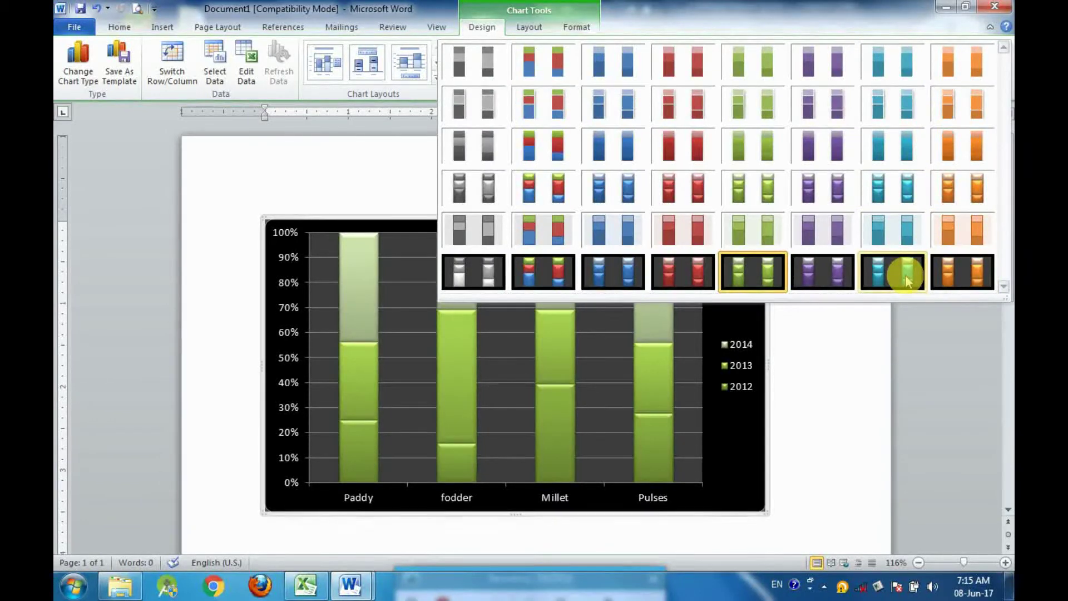
pyautogui.click(809, 268)
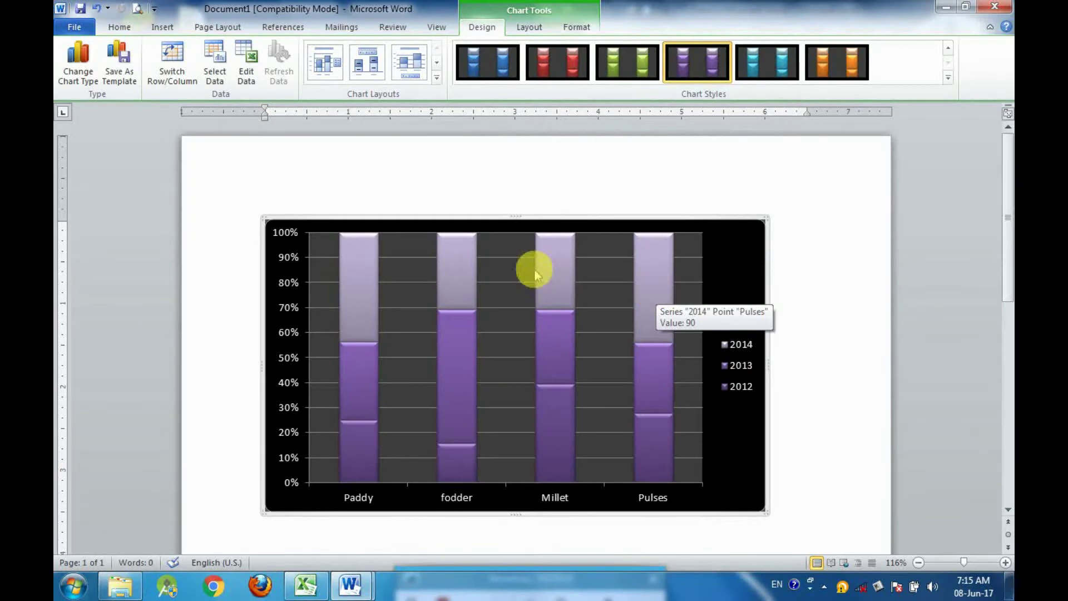
pyautogui.click(91, 84)
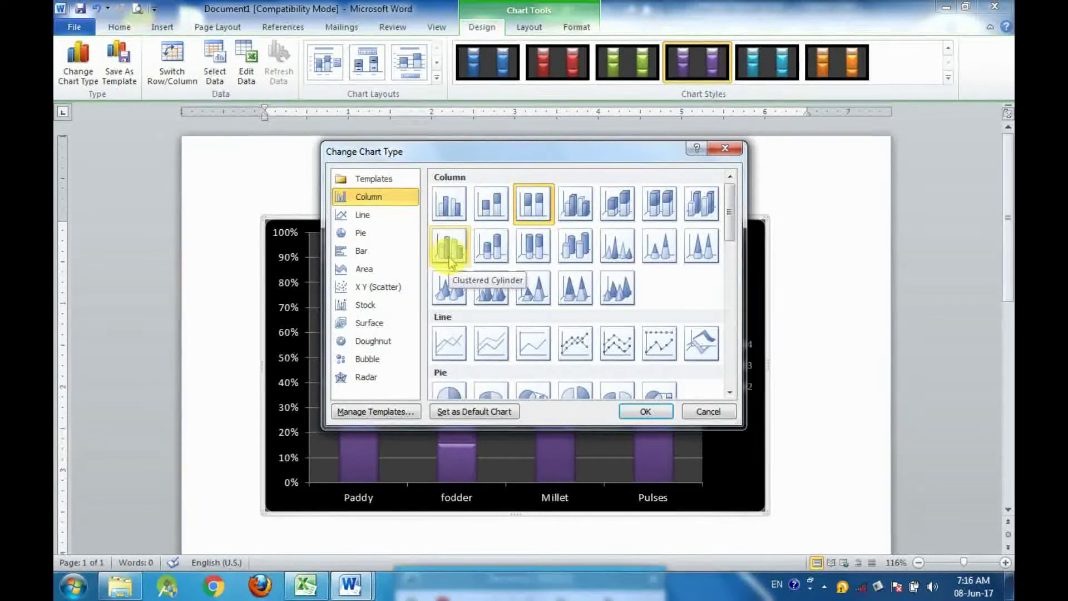
# Change the chart to 3-D Clustered Cylinder and restyle it blue on white
pyautogui.click(450, 261)
pyautogui.doubleClick(449, 261)
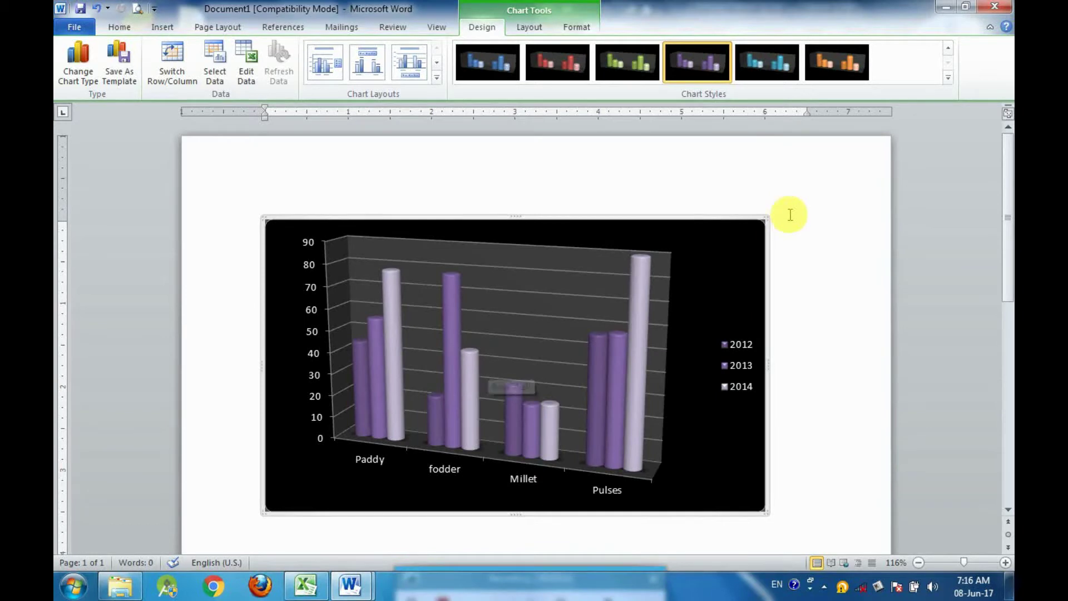
pyautogui.click(843, 68)
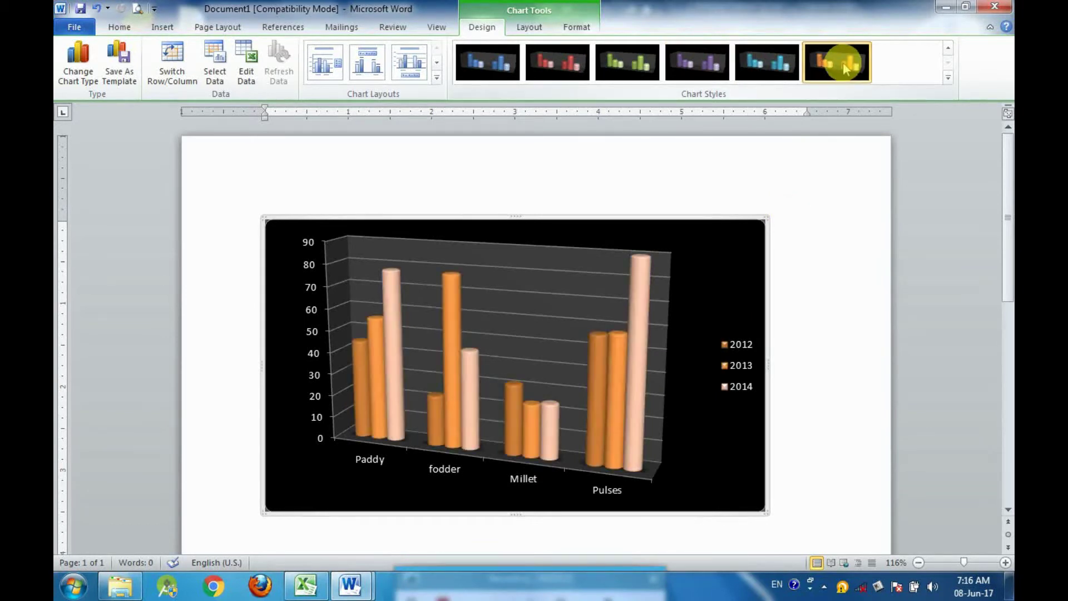
pyautogui.click(949, 79)
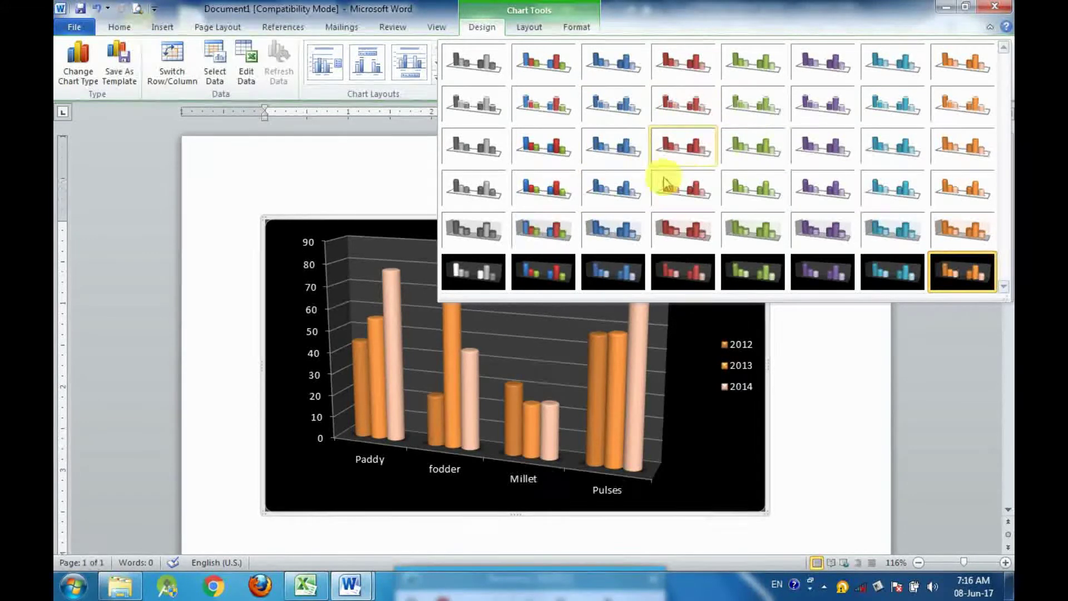
pyautogui.click(622, 158)
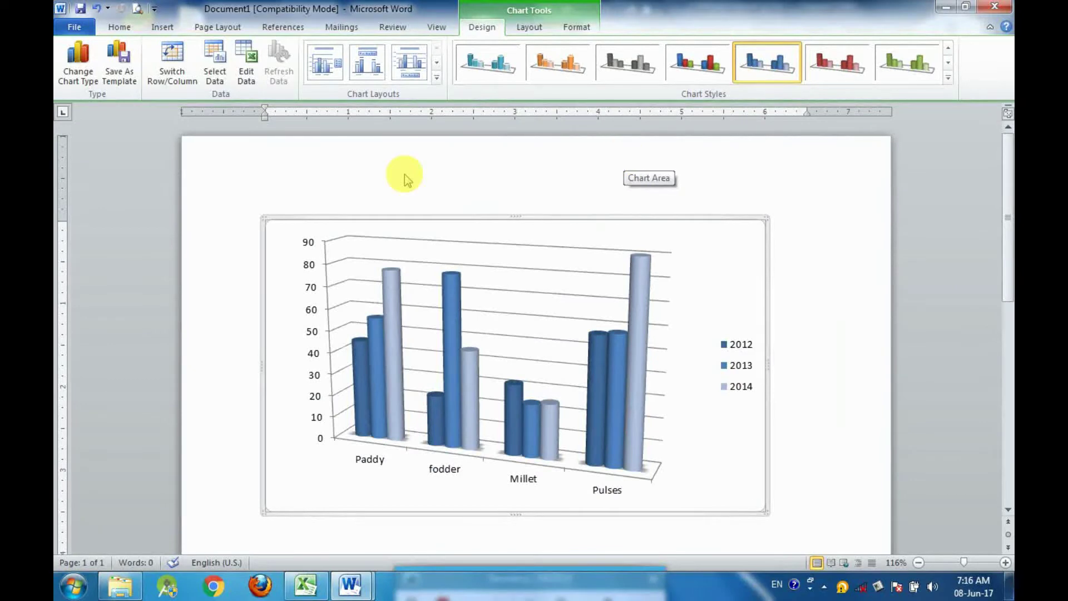
pyautogui.click(93, 84)
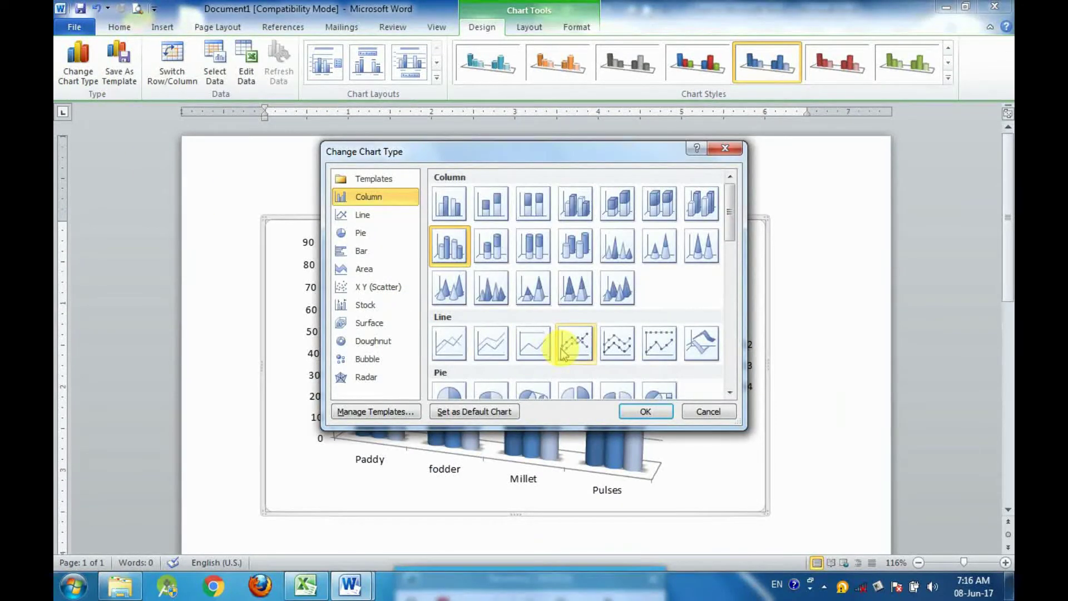
# Turn the chart into a Line with Markers chart coloured blue, red and green
pyautogui.click(615, 349)
pyautogui.doubleClick(615, 349)
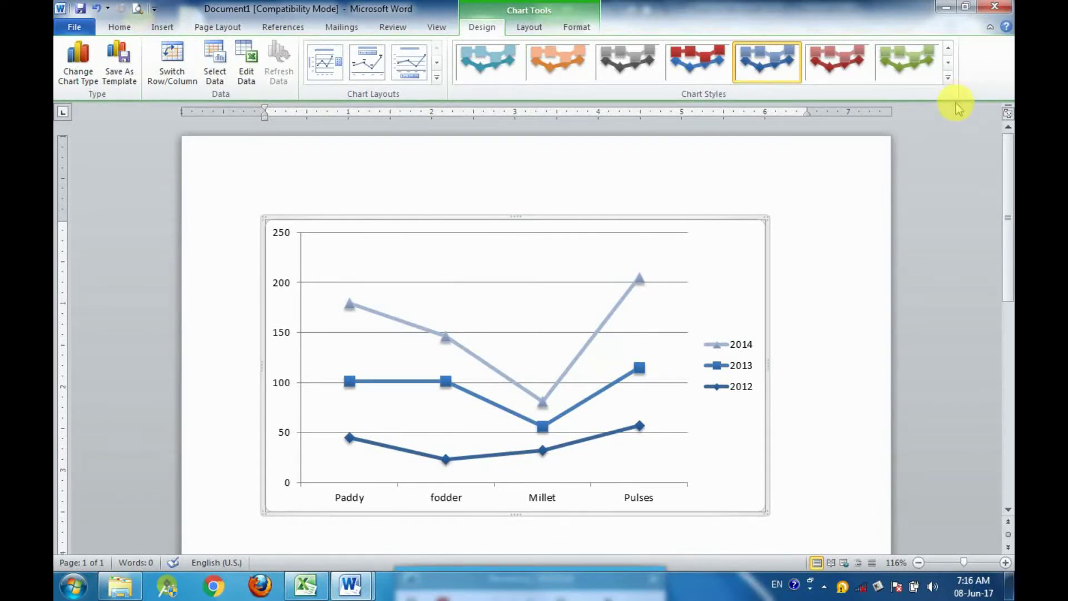
pyautogui.click(947, 78)
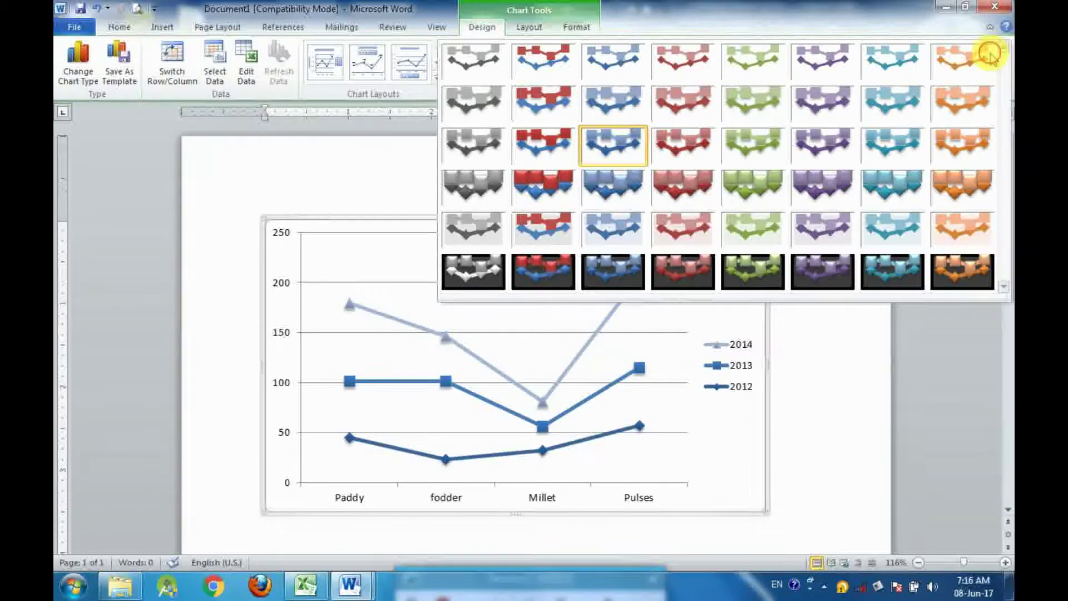
pyautogui.click(531, 61)
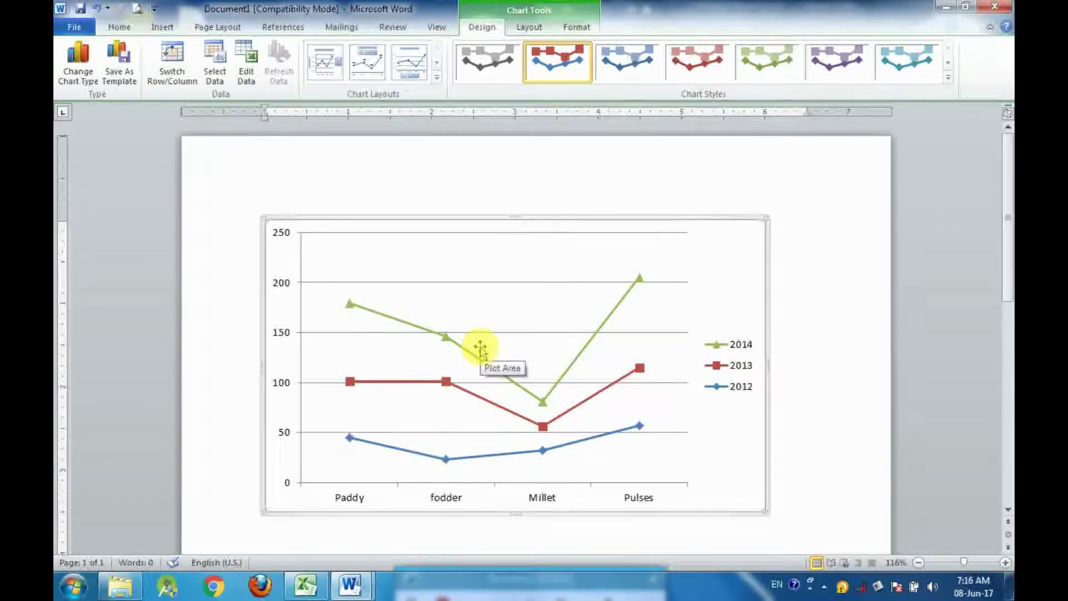
# Change the chart type to a 3-D pie chart
pyautogui.click(78, 72)
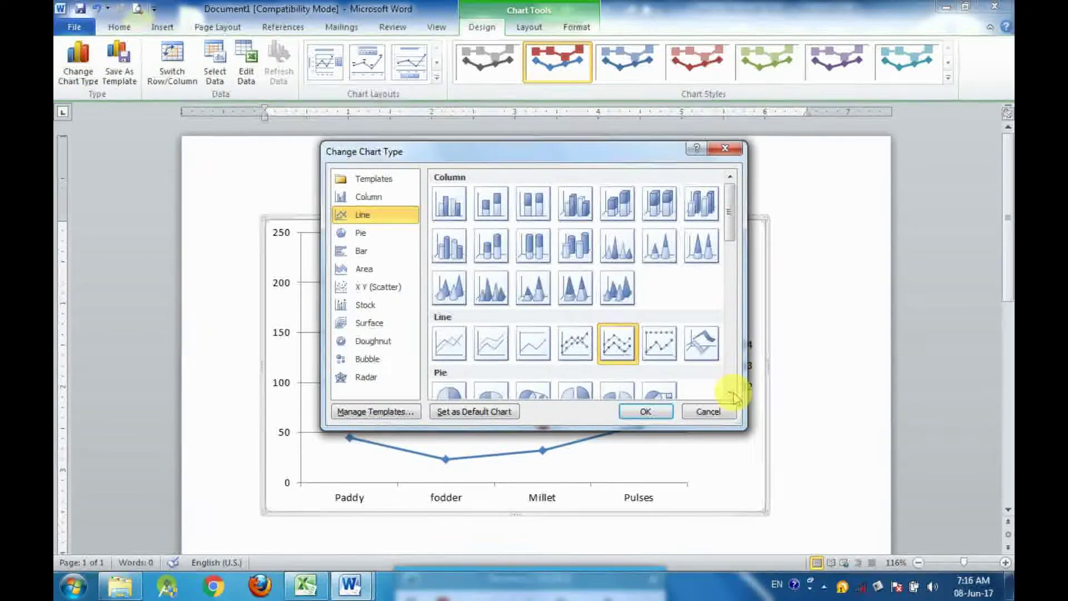
pyautogui.click(730, 392)
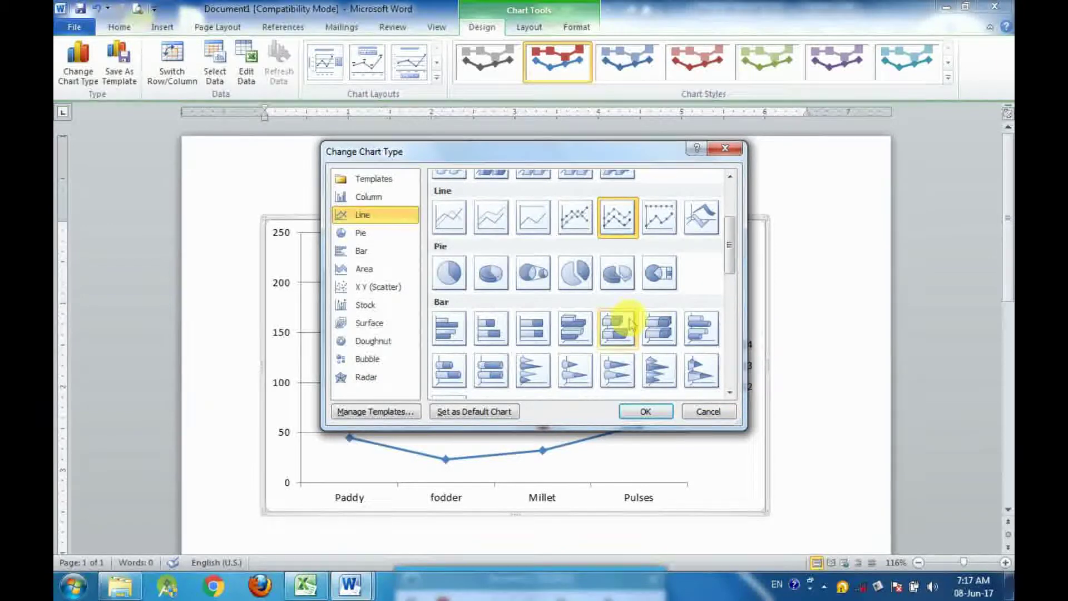
pyautogui.doubleClick(491, 275)
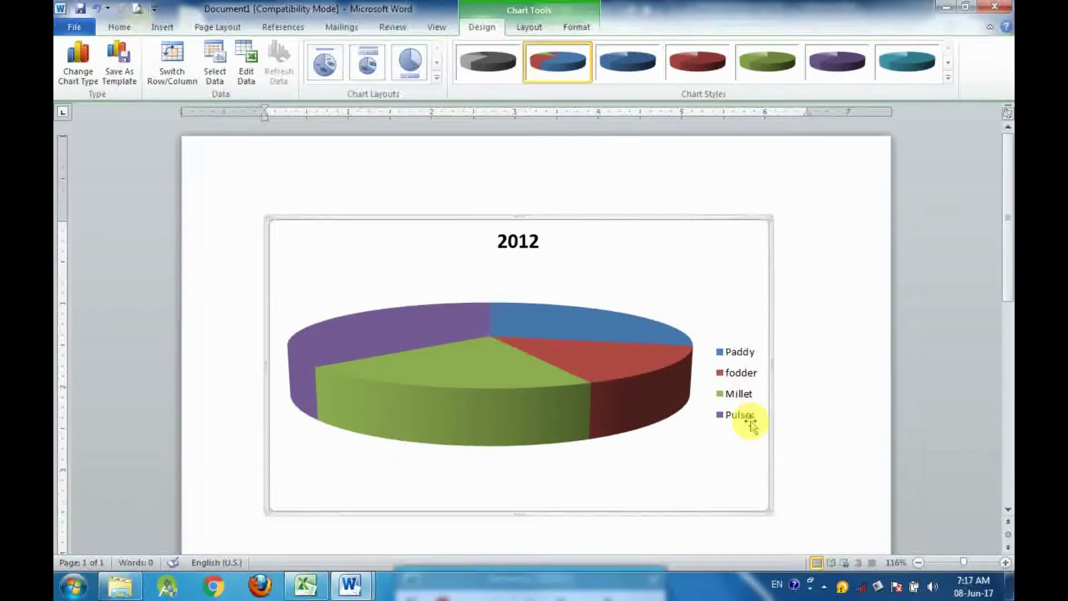
# Change the pie chart to the first X Y (Scatter) subtype showing 2012–2014 markers
pyautogui.moveTo(1007, 223)
pyautogui.mouseDown()
pyautogui.moveTo(1009, 282)
pyautogui.moveTo(1000, 232)
pyautogui.mouseUp()
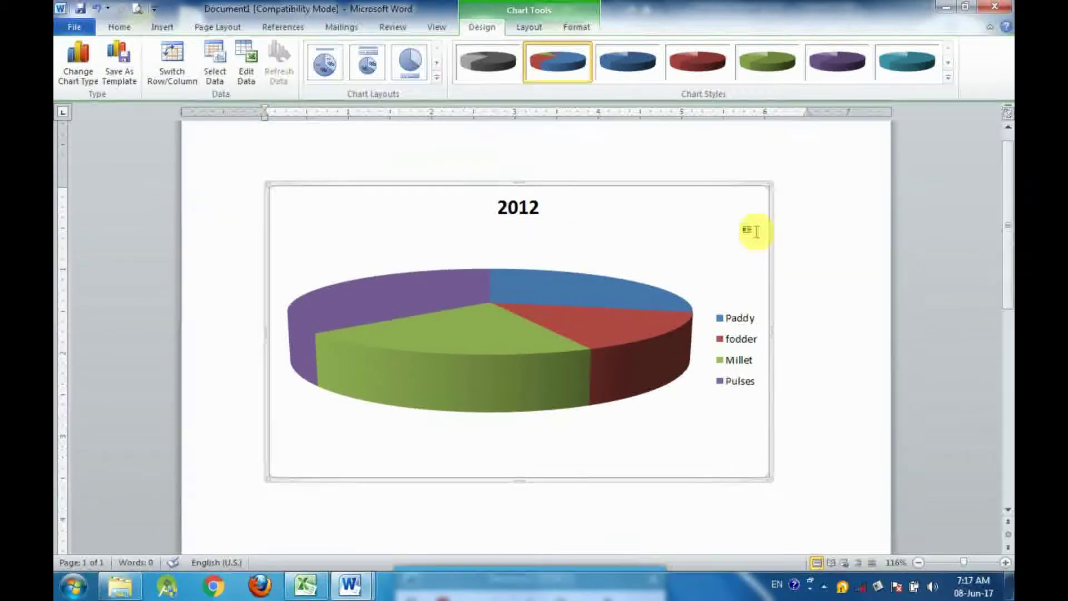
pyautogui.click(601, 259)
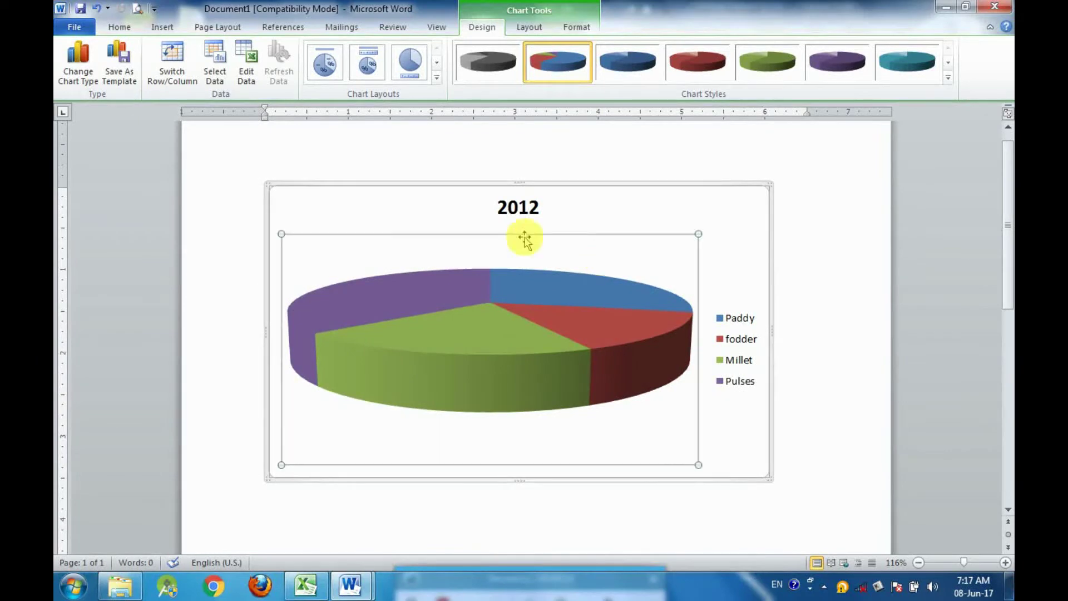
pyautogui.click(79, 75)
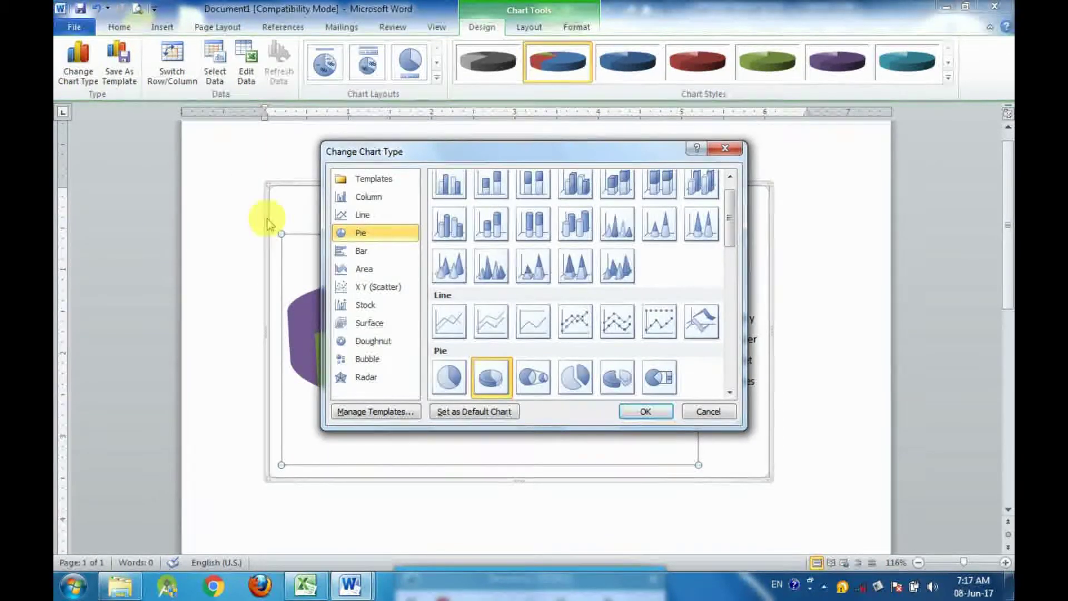
pyautogui.click(730, 234)
pyautogui.moveTo(730, 234); pyautogui.dragTo(739, 328)
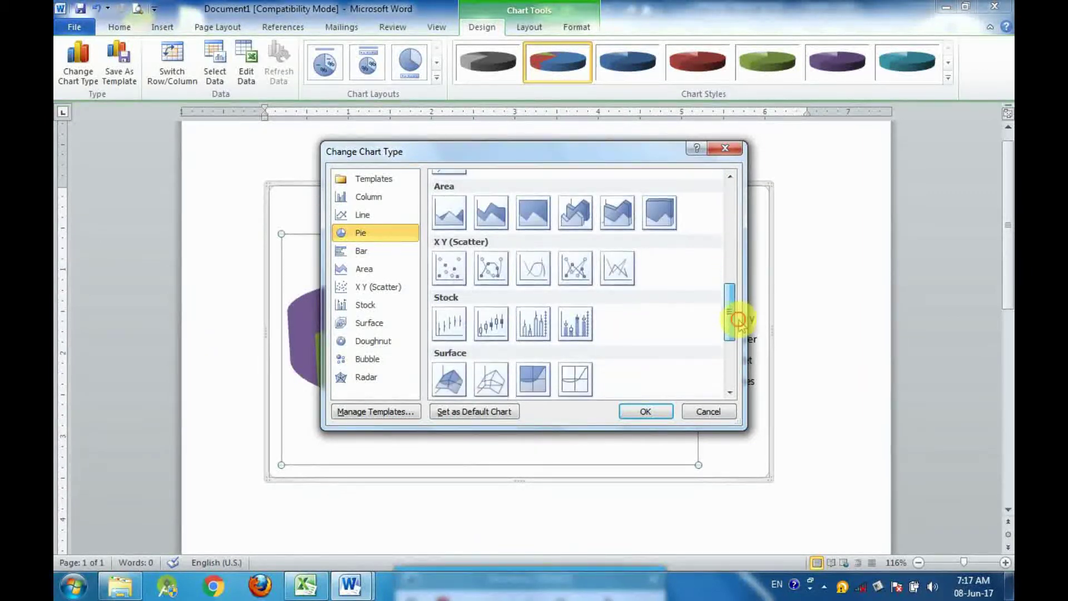
pyautogui.click(366, 310)
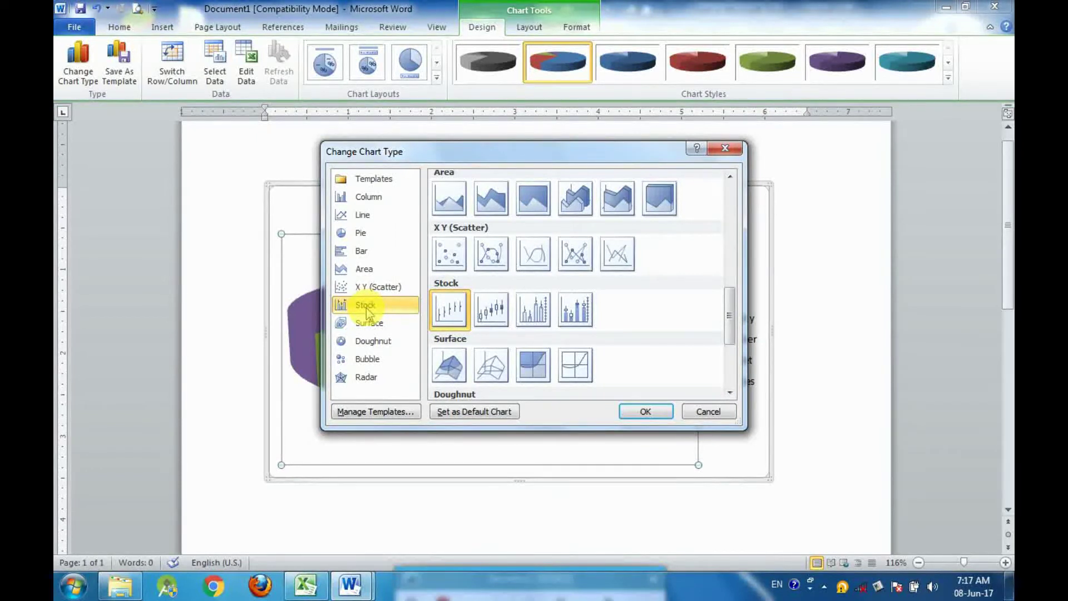
pyautogui.click(364, 288)
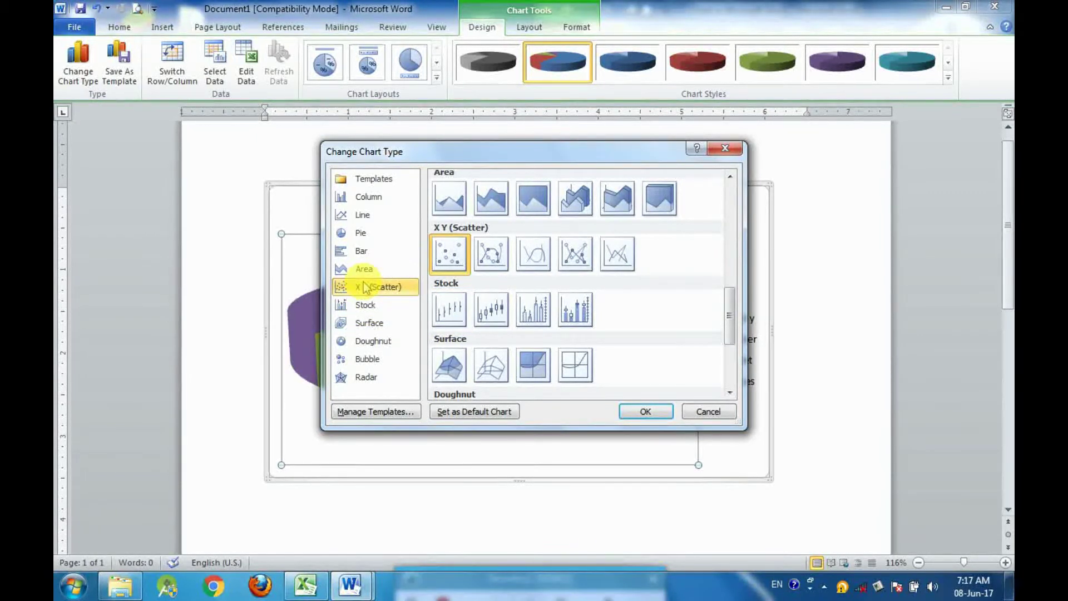
pyautogui.doubleClick(449, 253)
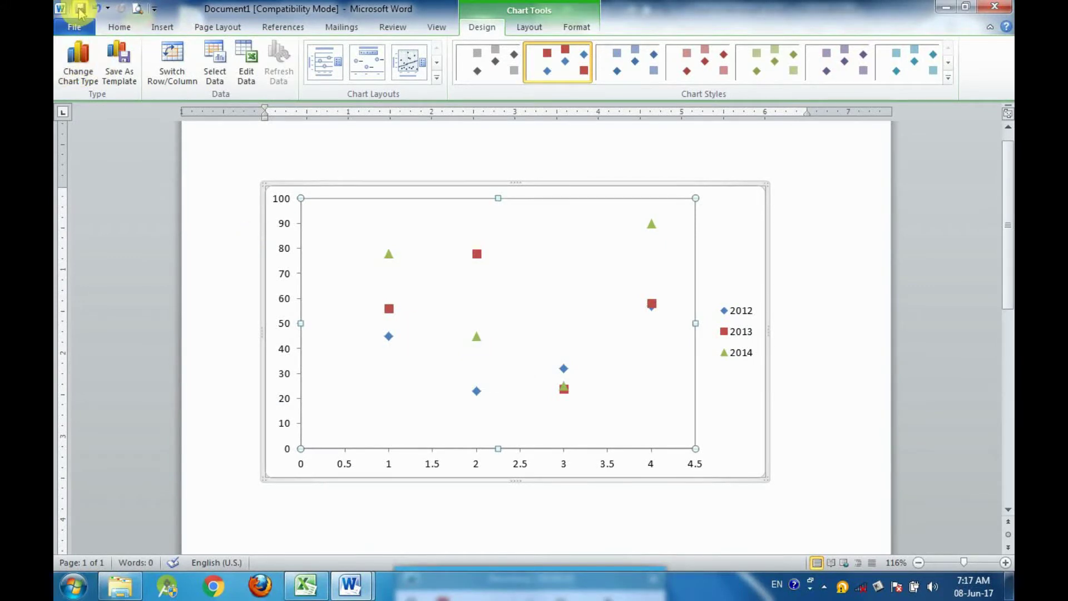
pyautogui.hotkey('ctrl', 's')
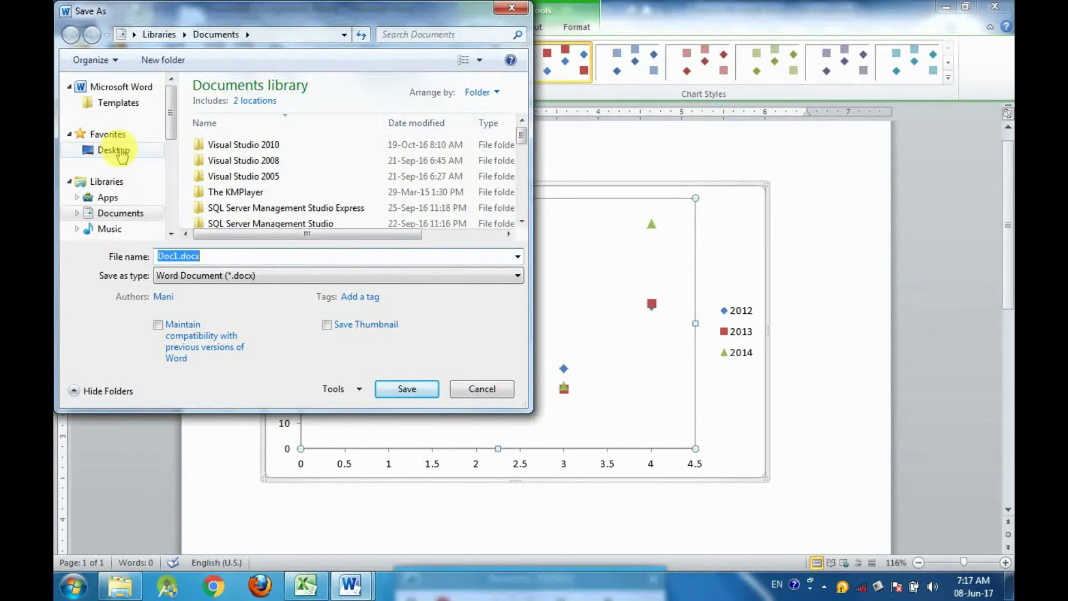
# Save the document as Doc1.docx in Desktop\Youtube channel, accepting the new file format
pyautogui.click(119, 151)
pyautogui.click(230, 181)
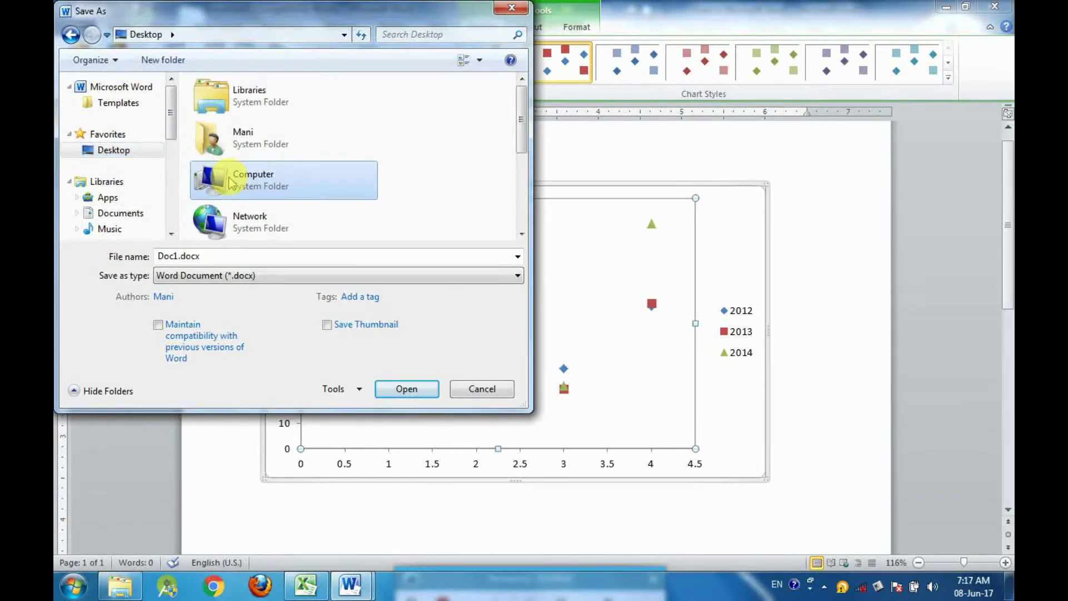
pyautogui.scroll(-2, 230, 180)
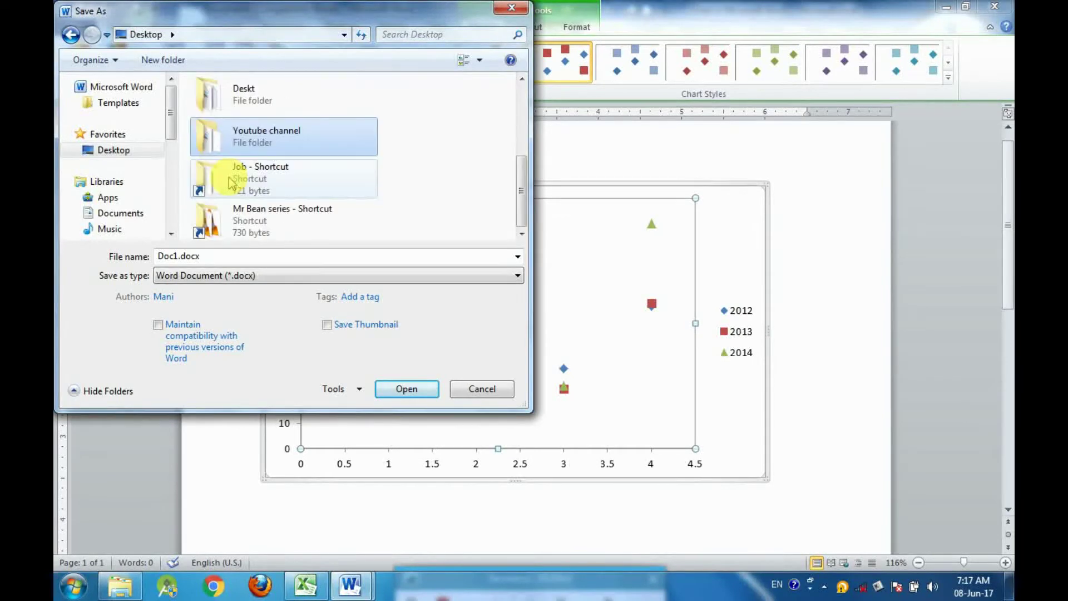
pyautogui.doubleClick(272, 139)
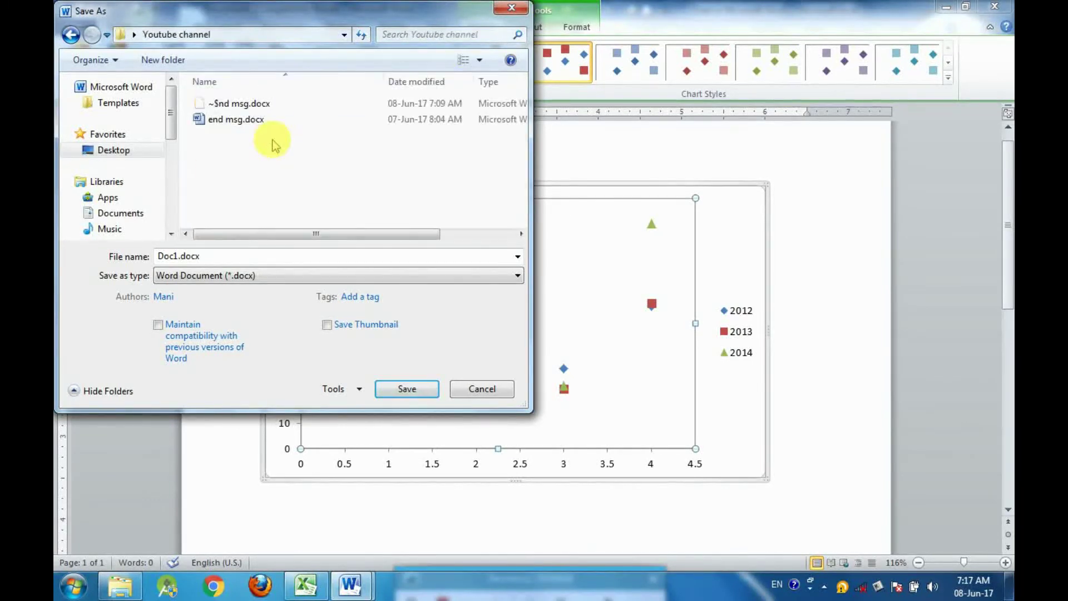
pyautogui.click(251, 261)
pyautogui.click(405, 389)
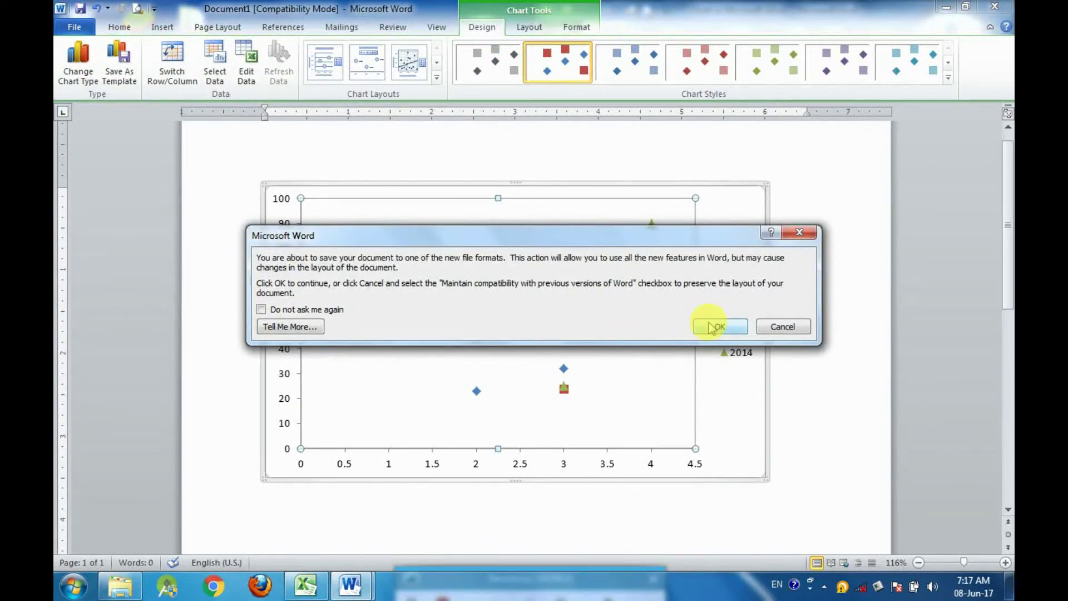
pyautogui.click(713, 328)
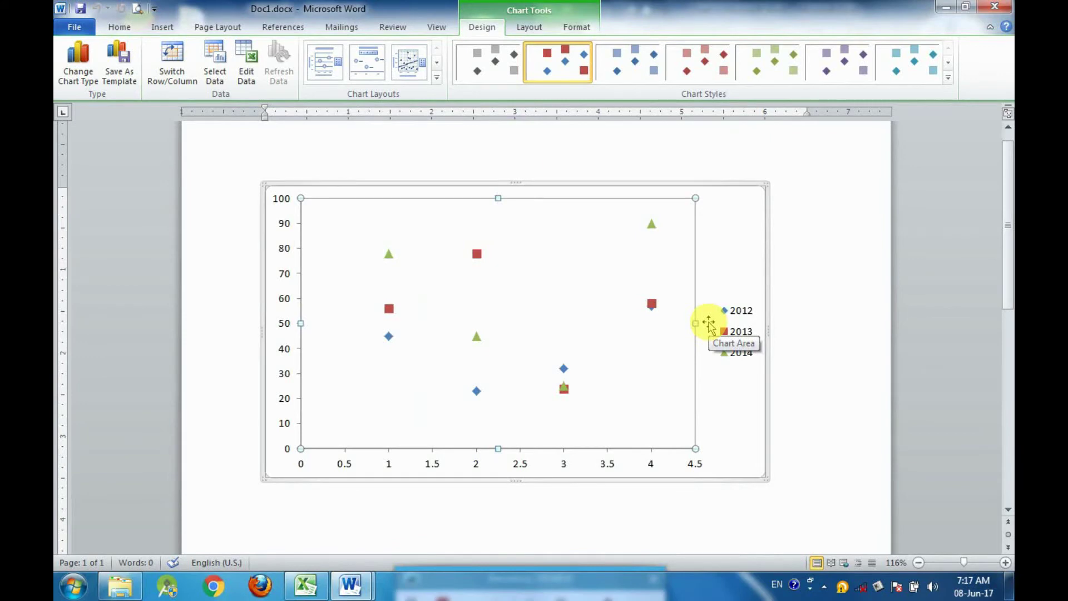
pyautogui.click(305, 583)
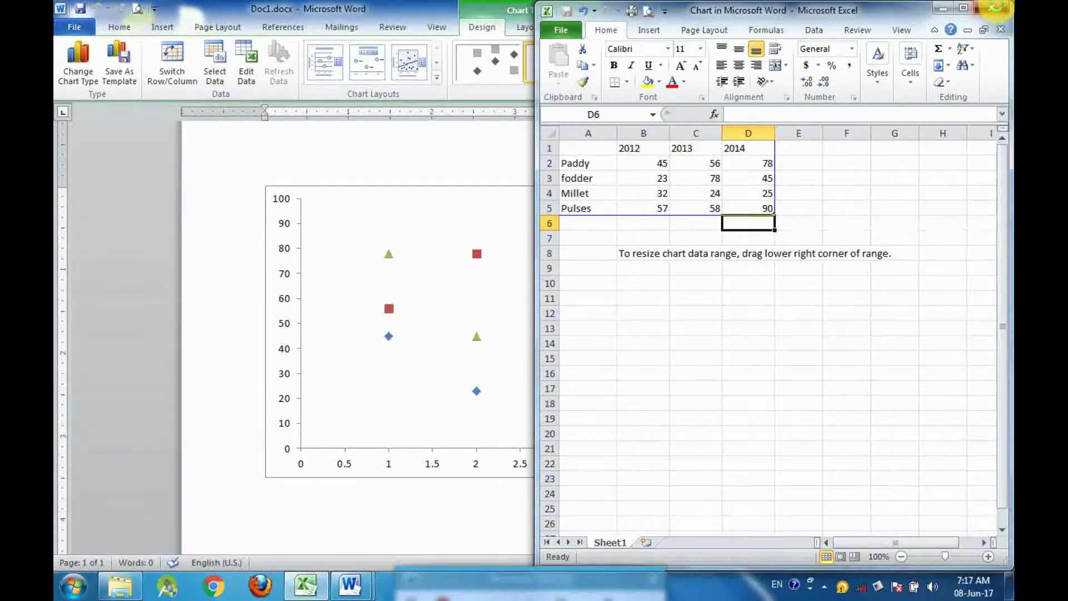
# Close the Excel data sheet, deselect the chart, and switch to the Youtube channel folder
pyautogui.click(991, 8)
pyautogui.click(807, 382)
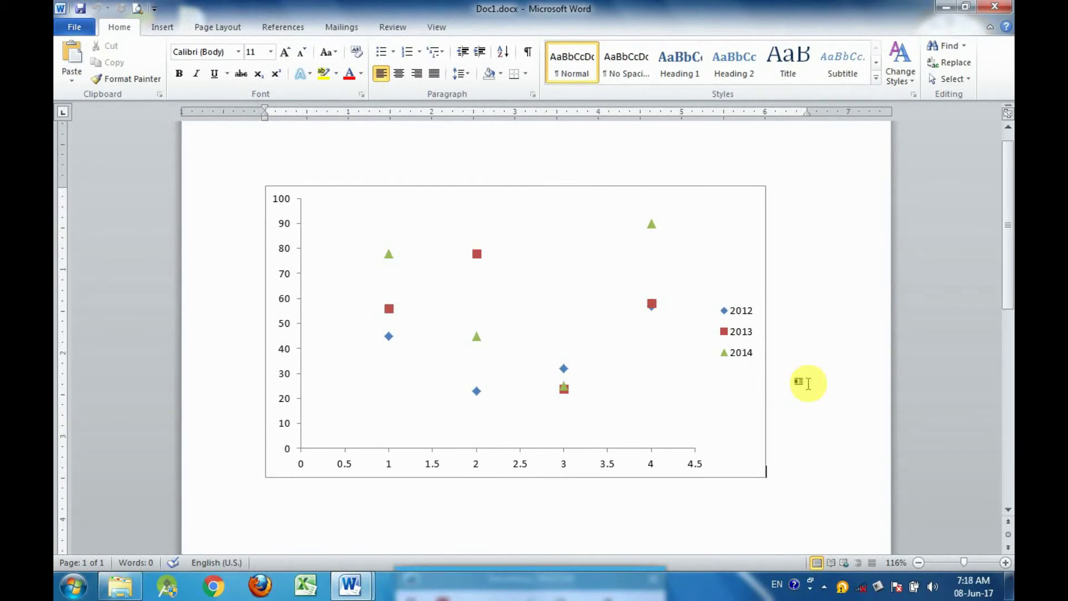
pyautogui.click(120, 591)
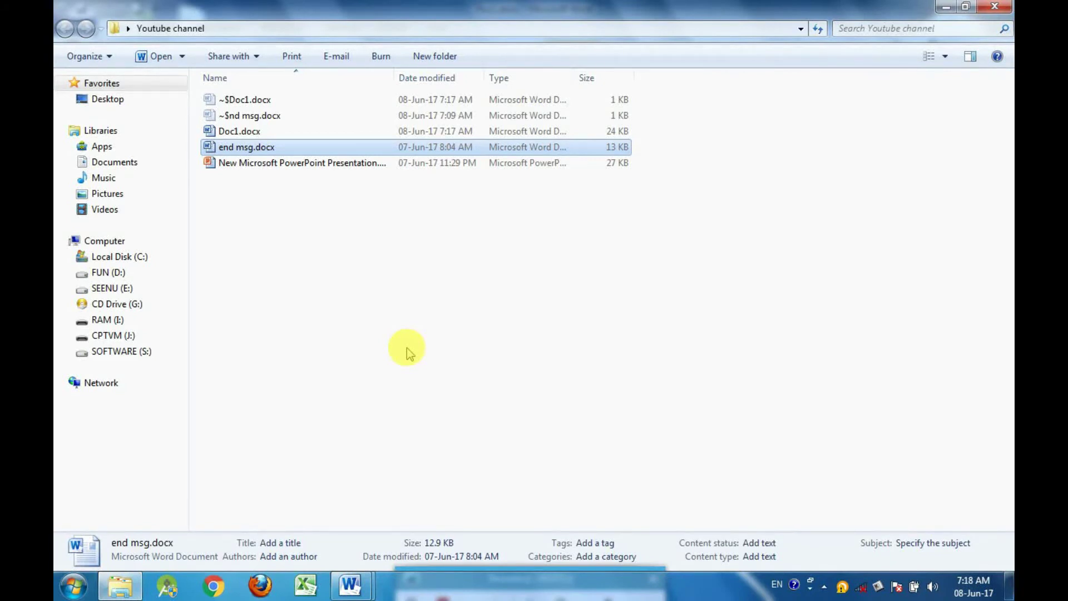
# Open New Microsoft PowerPoint Presentation.pptx, add its first title slide, and maximize the window
pyautogui.press('Down')
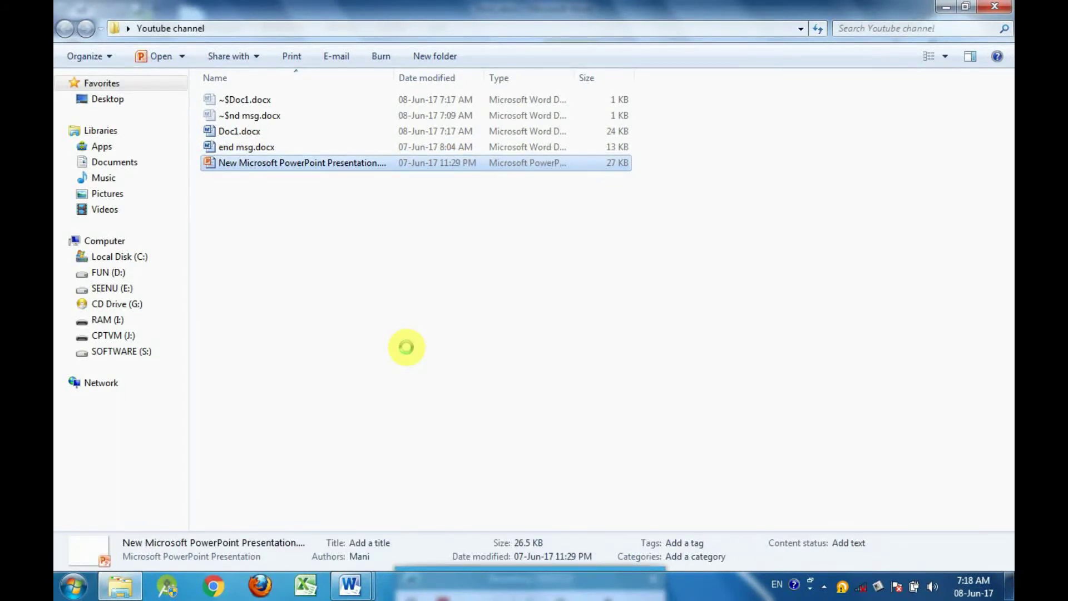
pyautogui.press('Return')
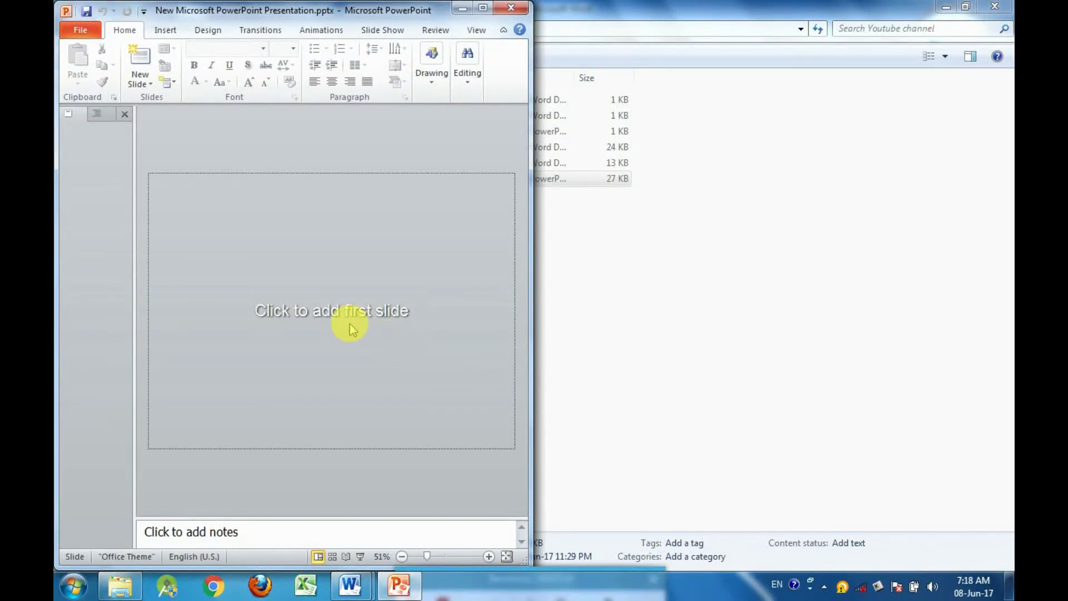
pyautogui.click(352, 329)
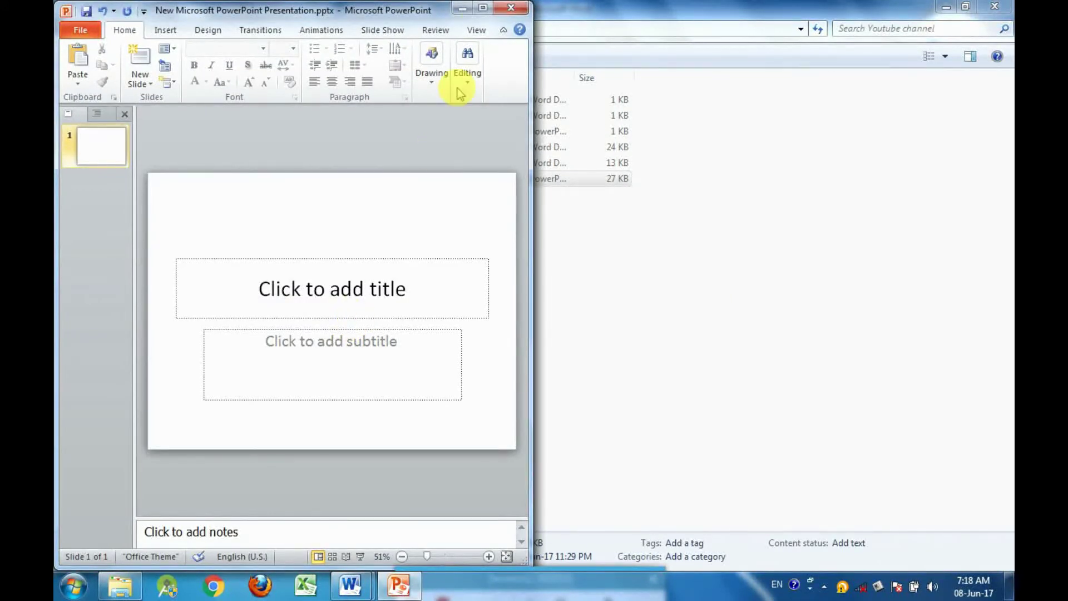
pyautogui.click(482, 9)
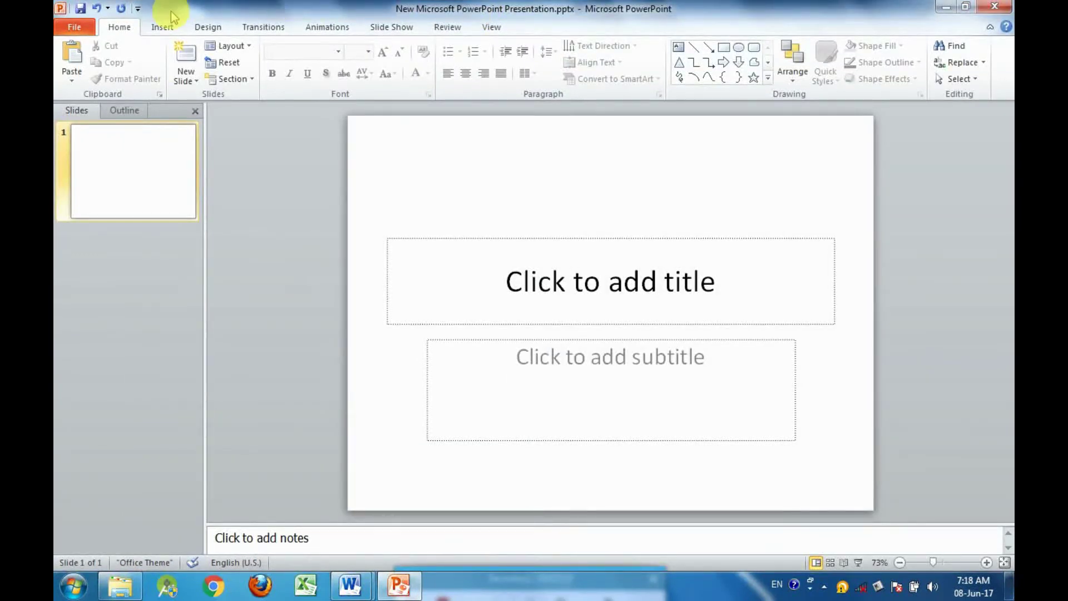
pyautogui.click(166, 27)
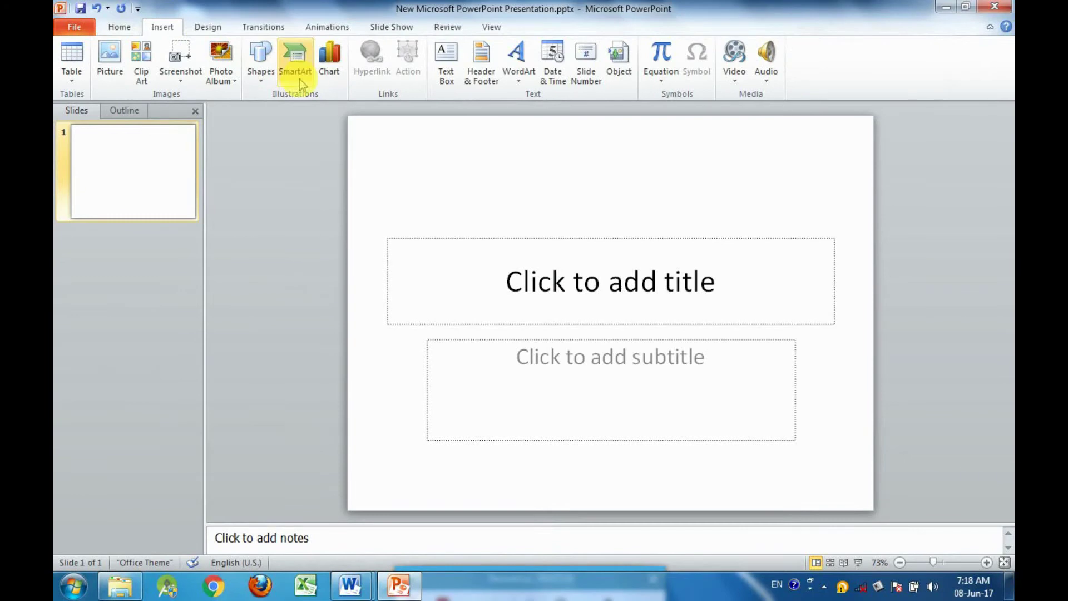
# Insert a 3-D Stacked Cylinder column chart with sample Series 1–3 data on the slide
pyautogui.click(329, 71)
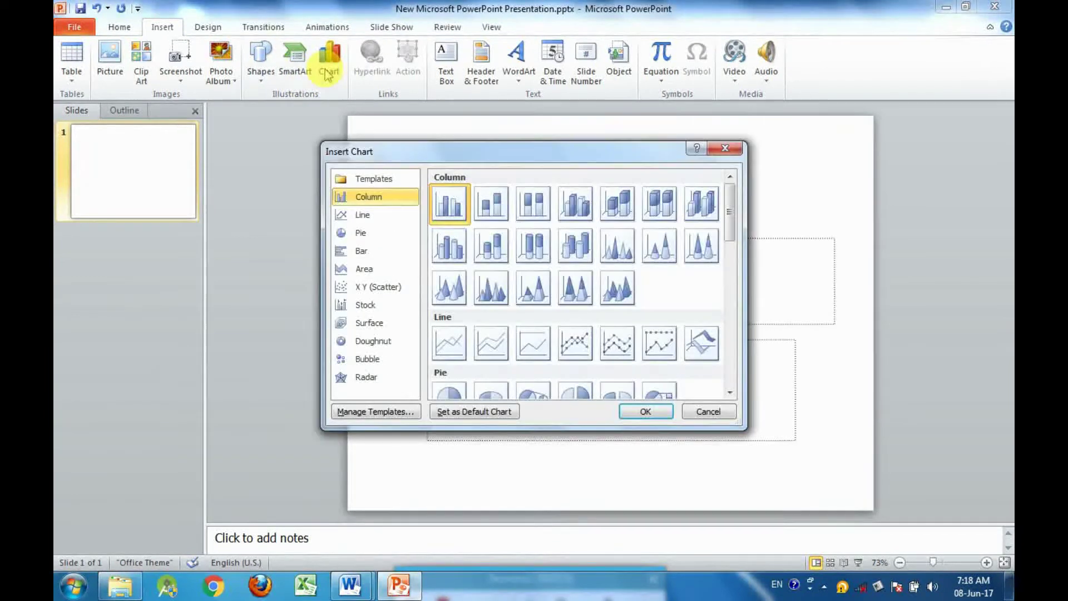
pyautogui.doubleClick(484, 252)
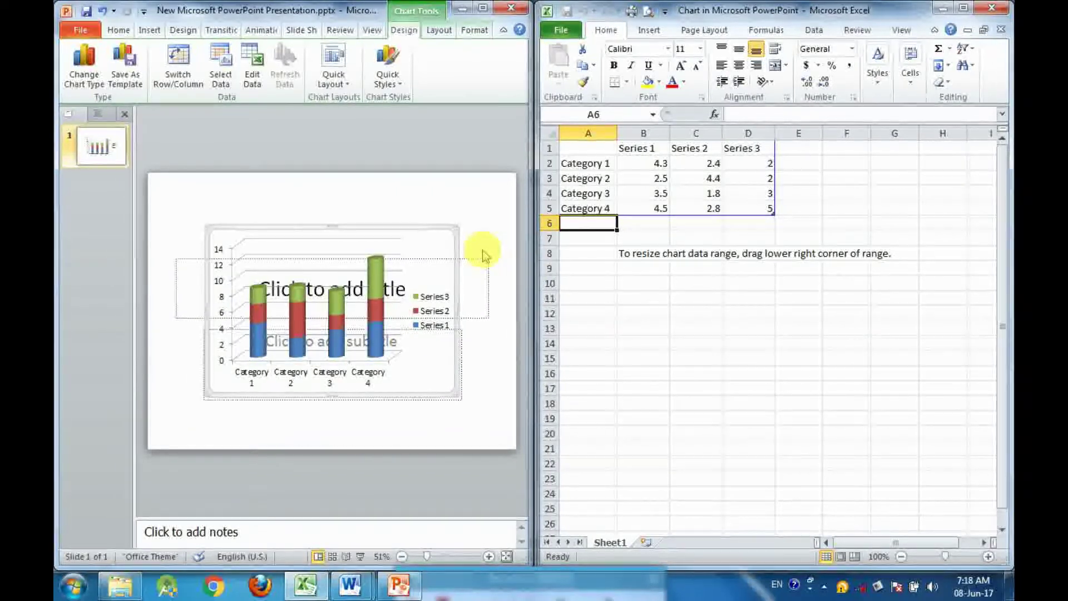
pyautogui.moveTo(634, 163); pyautogui.dragTo(736, 210)
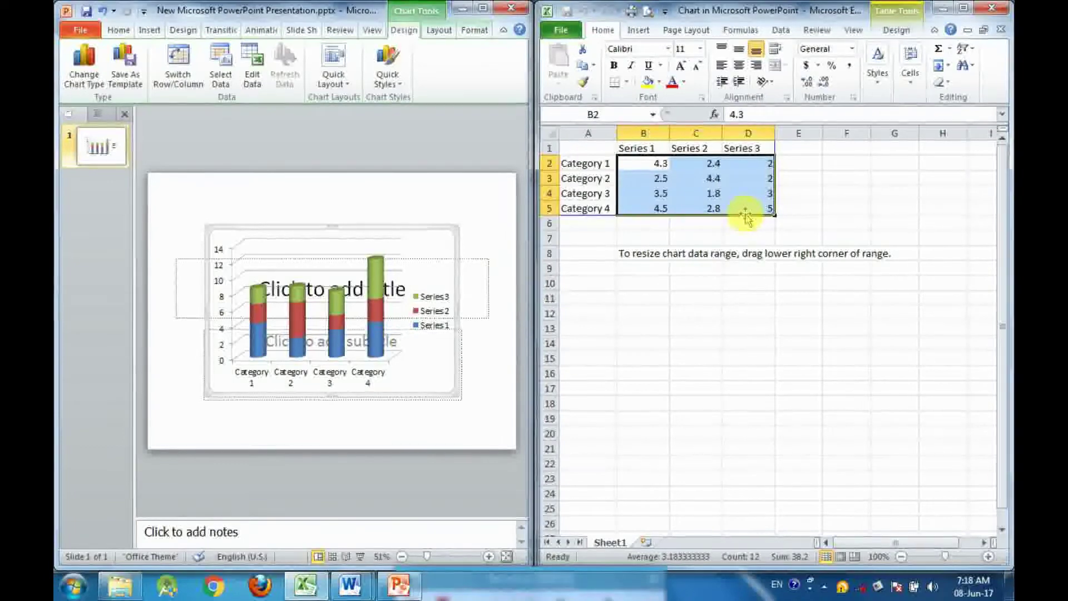
pyautogui.click(467, 263)
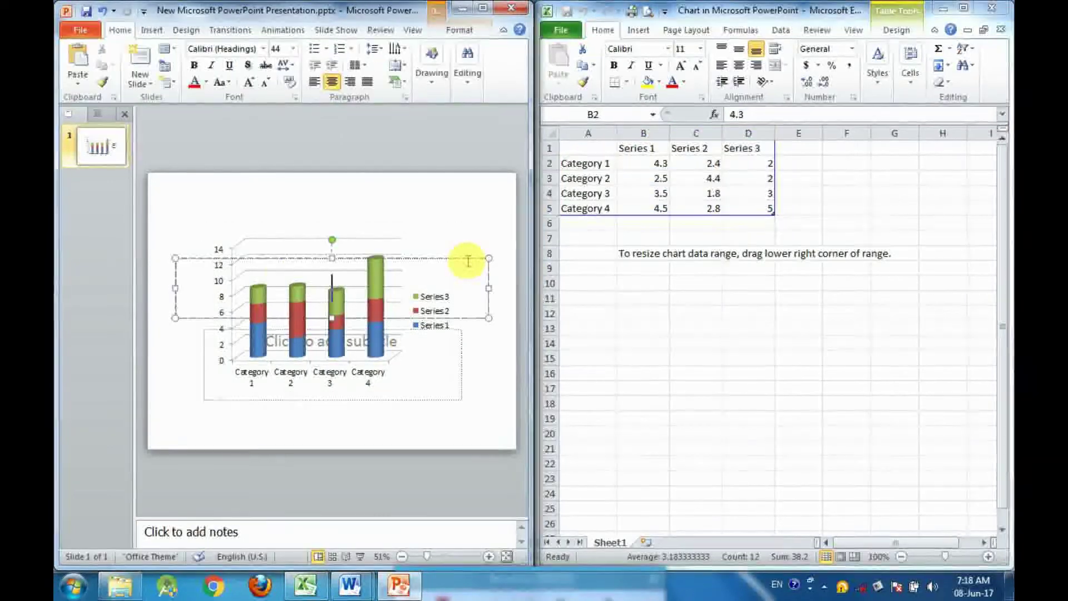
pyautogui.click(195, 255)
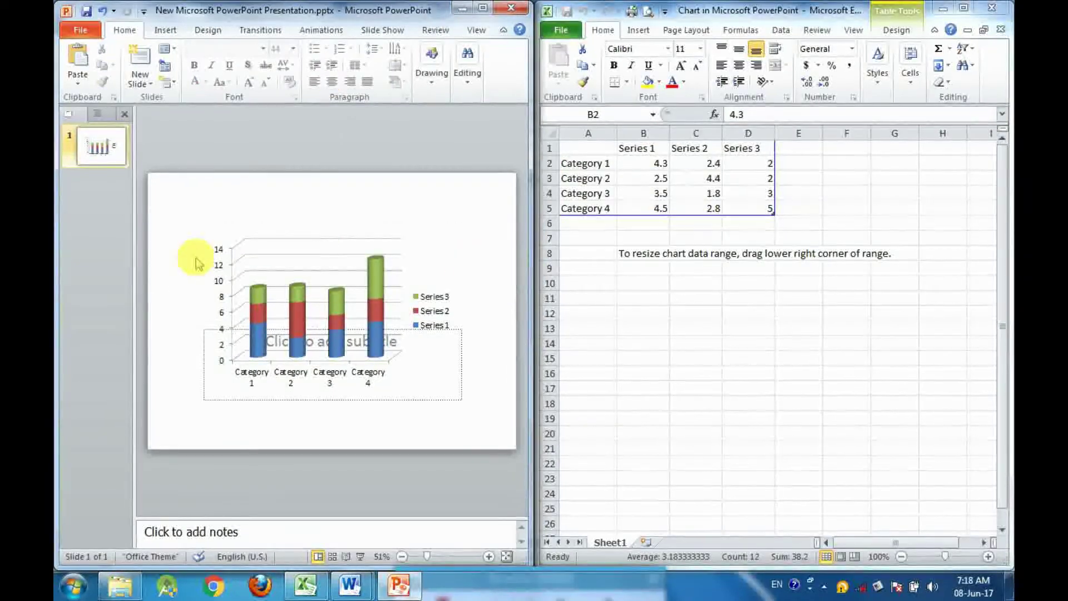
pyautogui.click(209, 333)
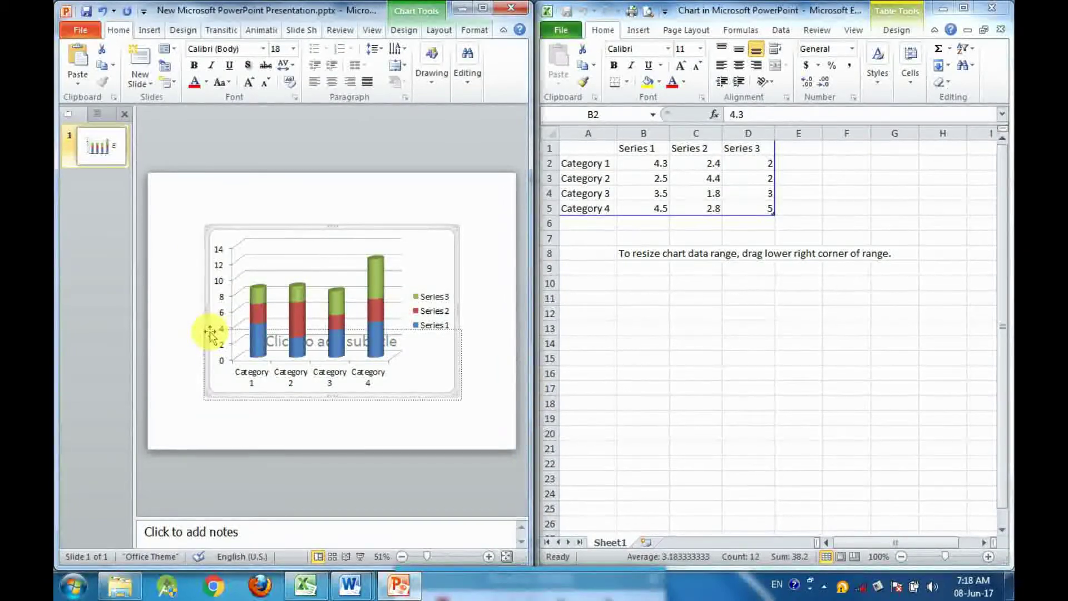
pyautogui.click(232, 402)
pyautogui.click(232, 402)
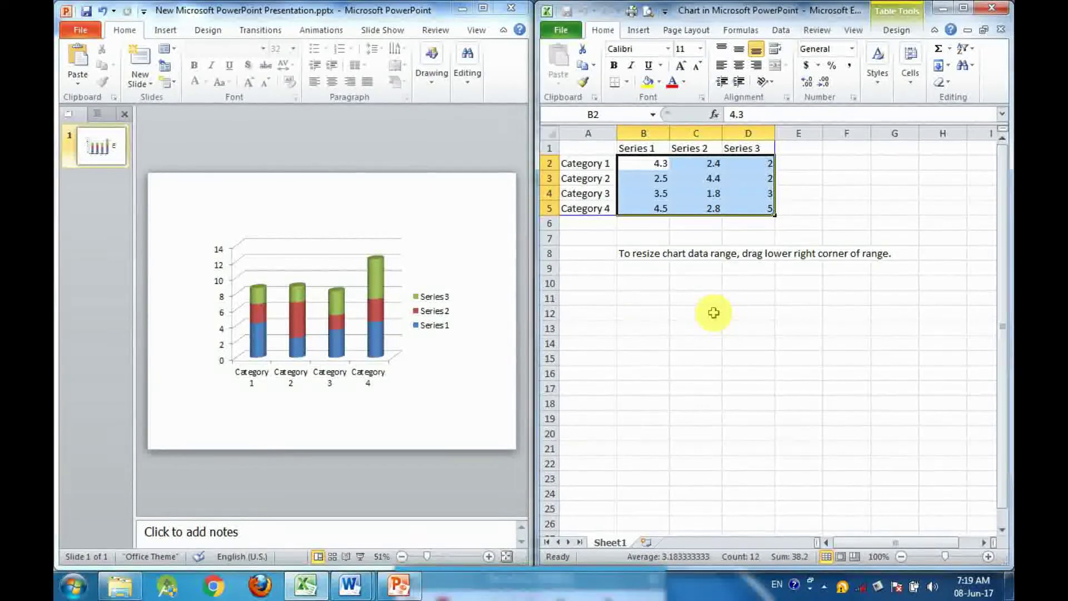
pyautogui.click(320, 333)
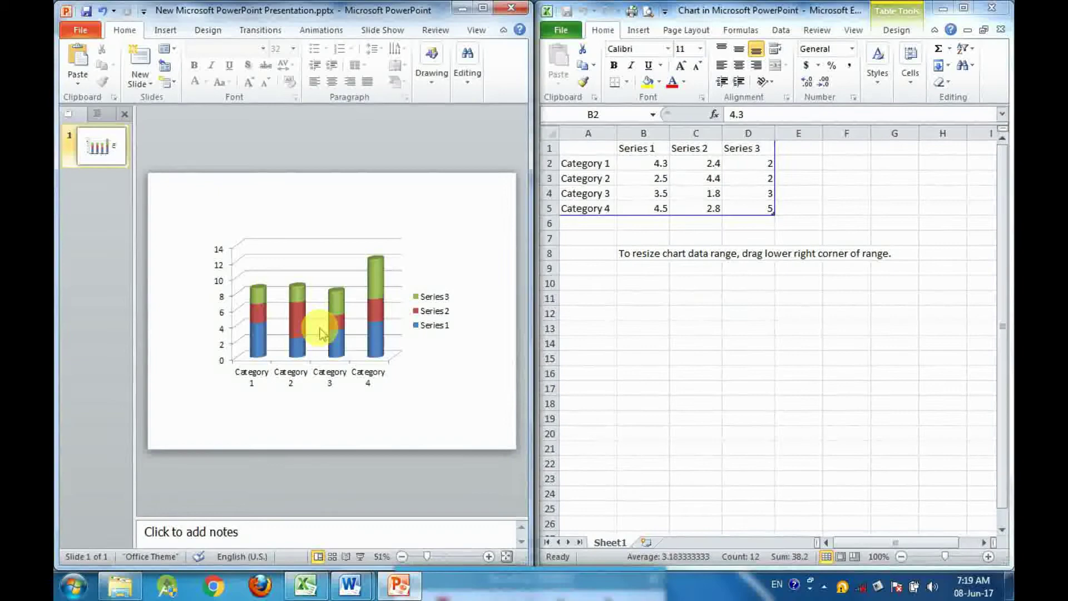